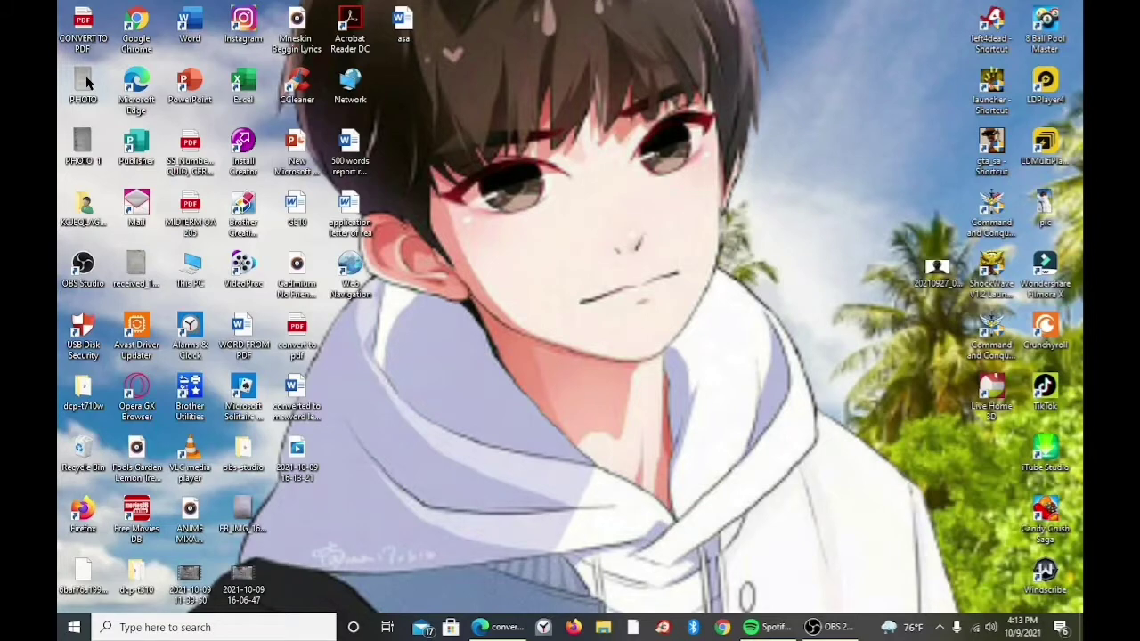
Step: Open the PHOTO image, launch Word and create a new blank document
double_click(87, 81)
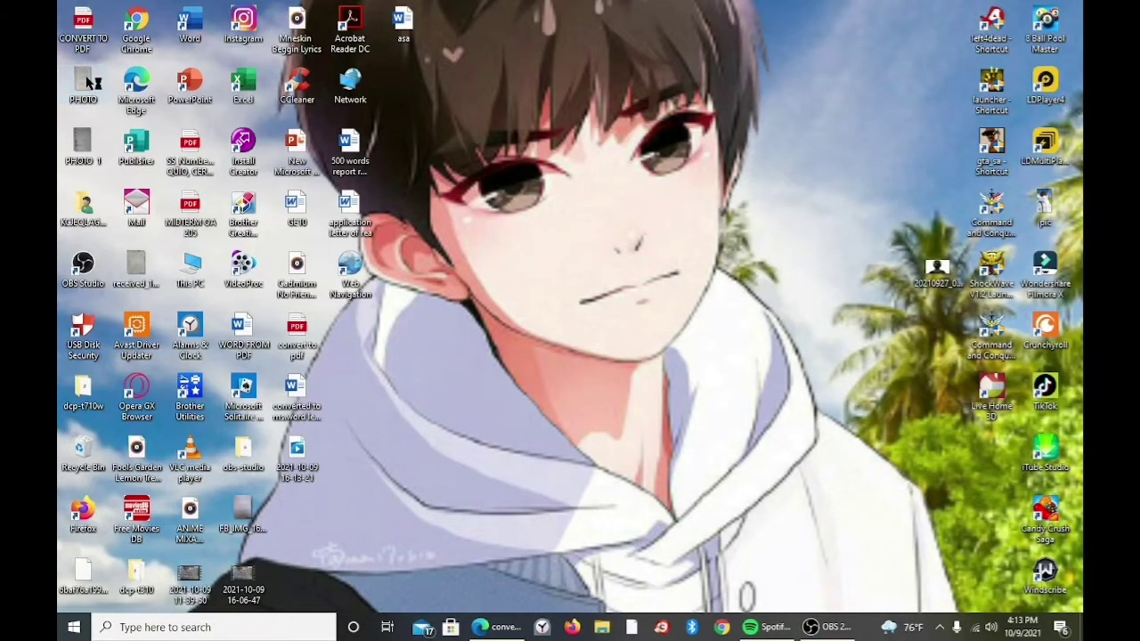
double_click(189, 23)
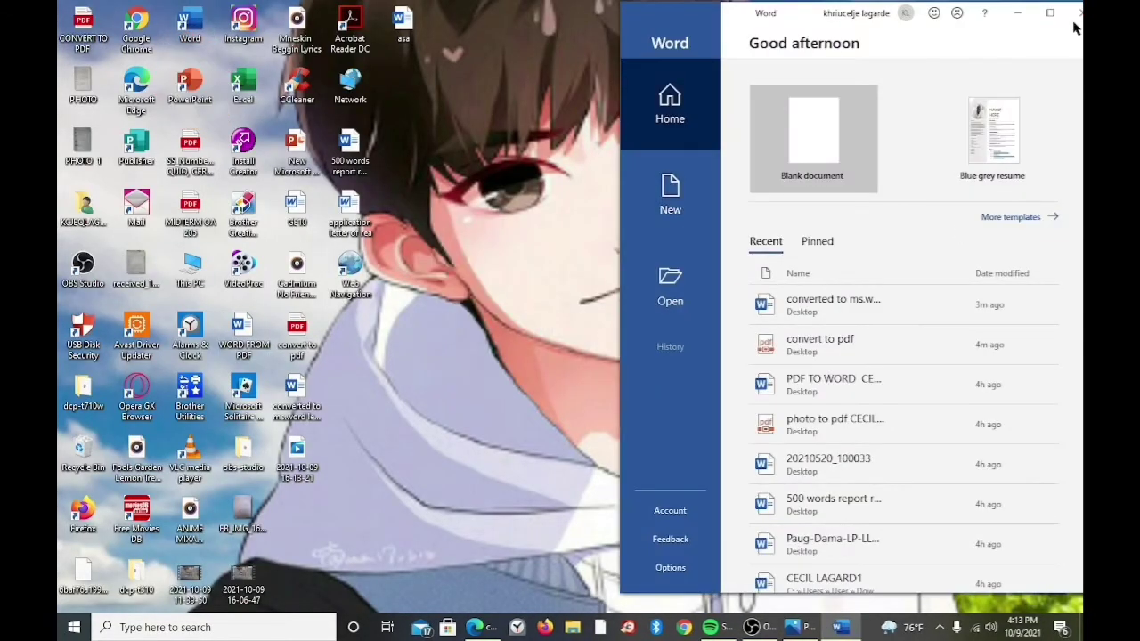
left_click(1050, 13)
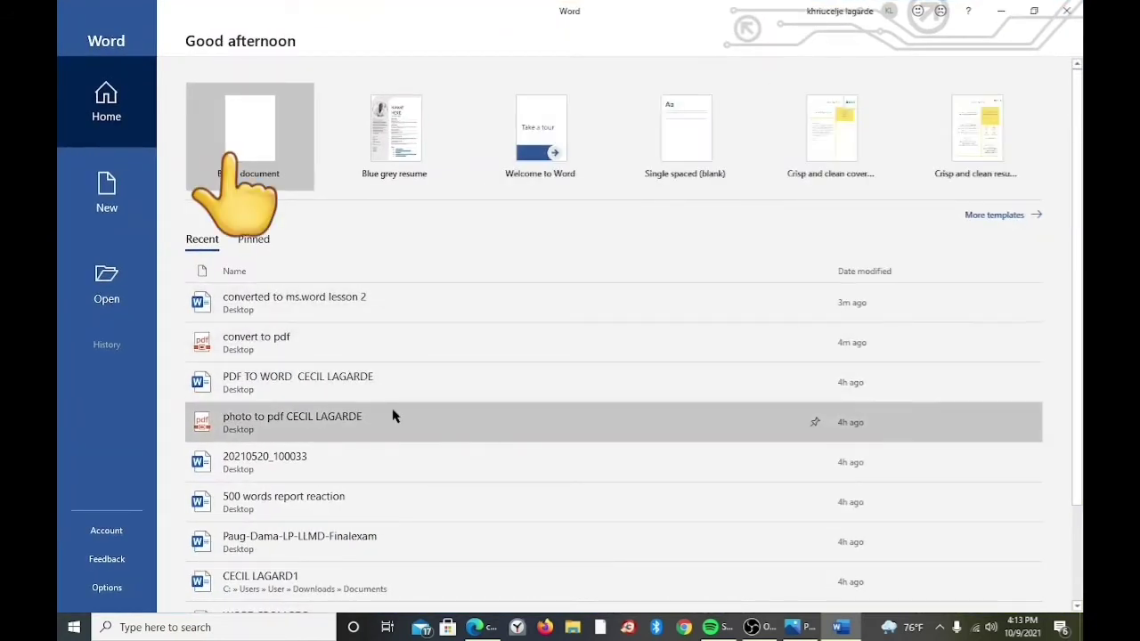
left_click(244, 118)
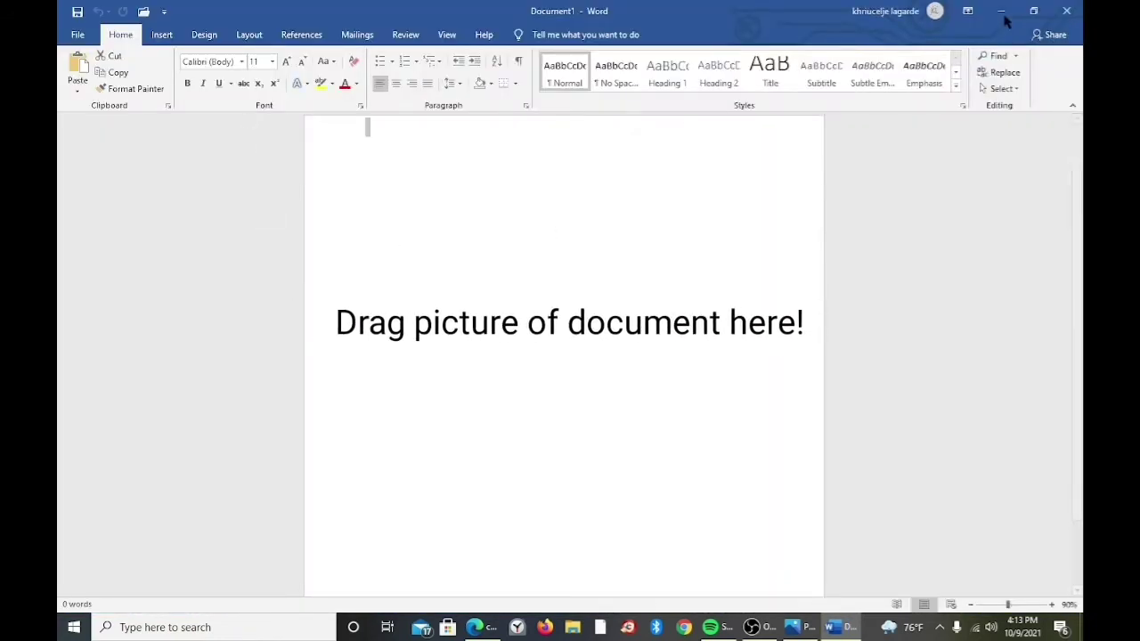
Step: Drag the PHOTO file from the desktop into the blank document, then maximize Word
left_click(1033, 11)
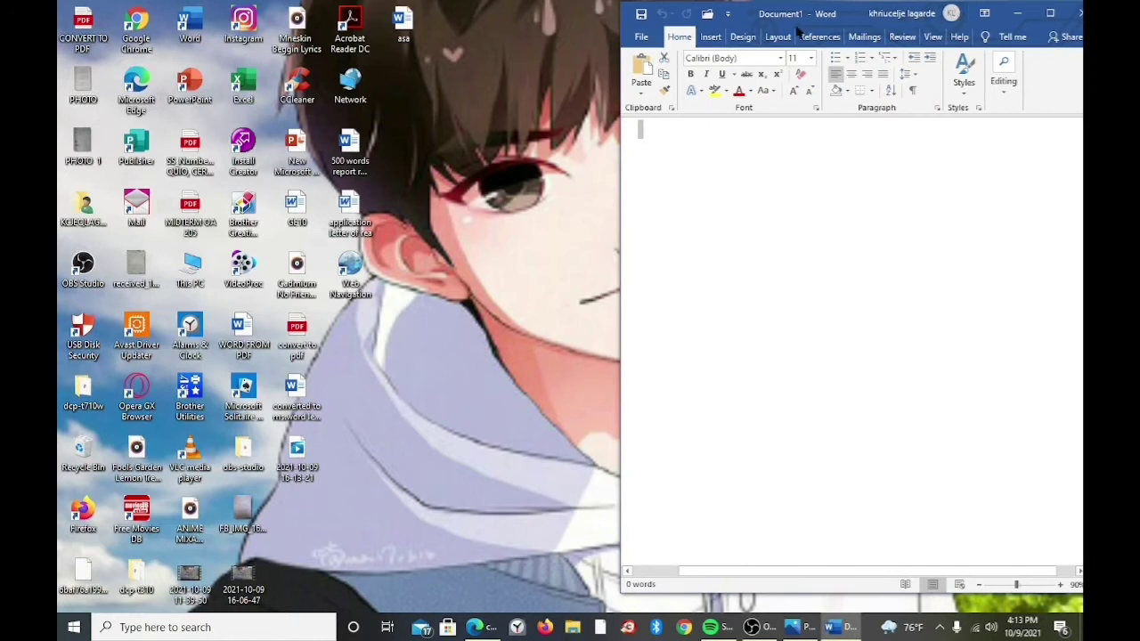
left_click_drag(880, 24, 755, 23)
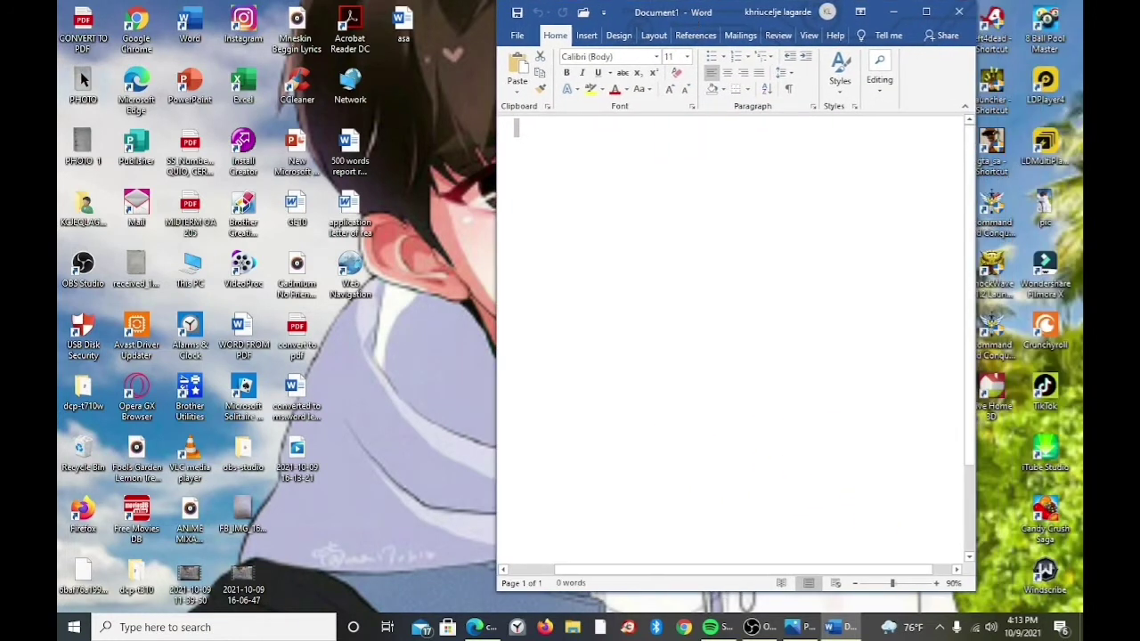
left_click_drag(83, 86, 651, 217)
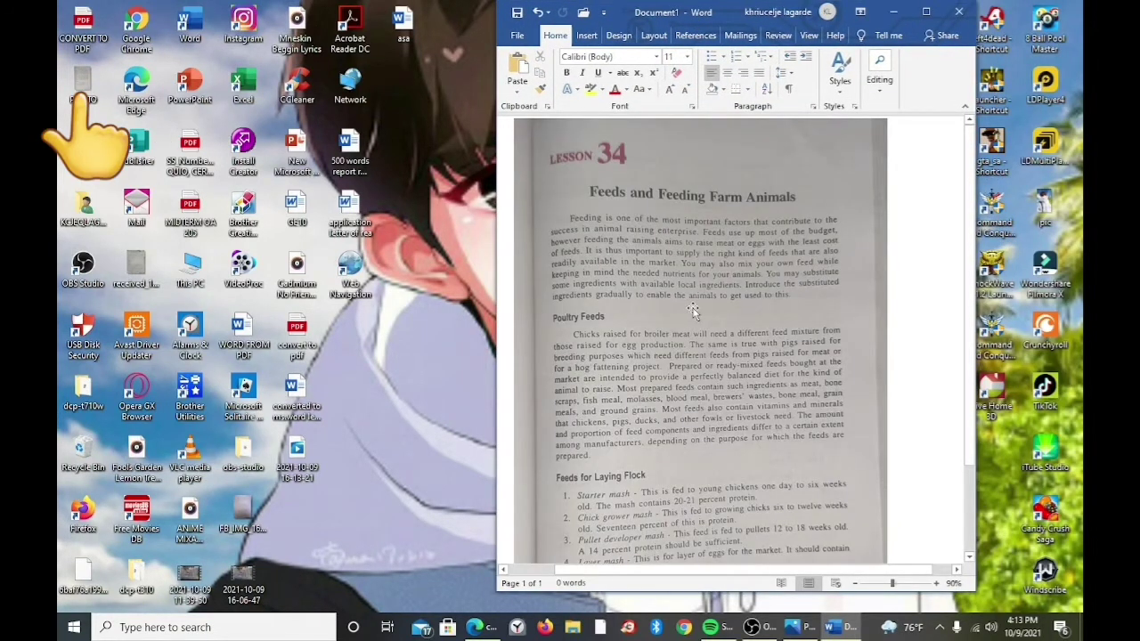
scroll(693, 311, "down", 3)
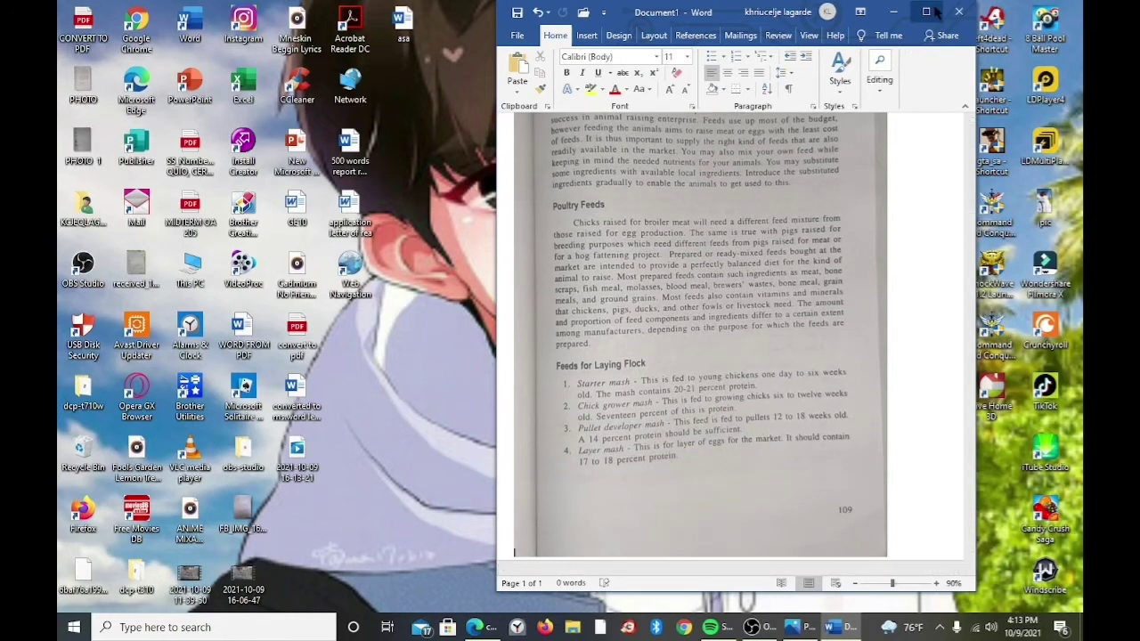
left_click(927, 11)
scroll(546, 312, "up", 3)
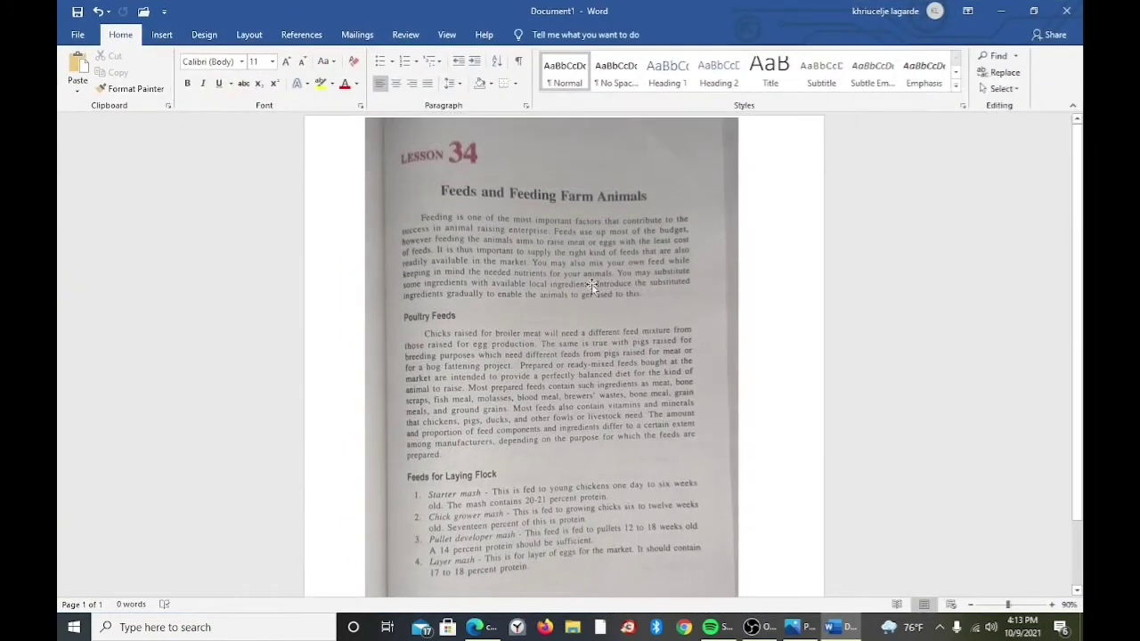
Step: Publish the document to the Desktop as the PDF 'PDF LESSON 34', opening it afterwards
left_click(78, 35)
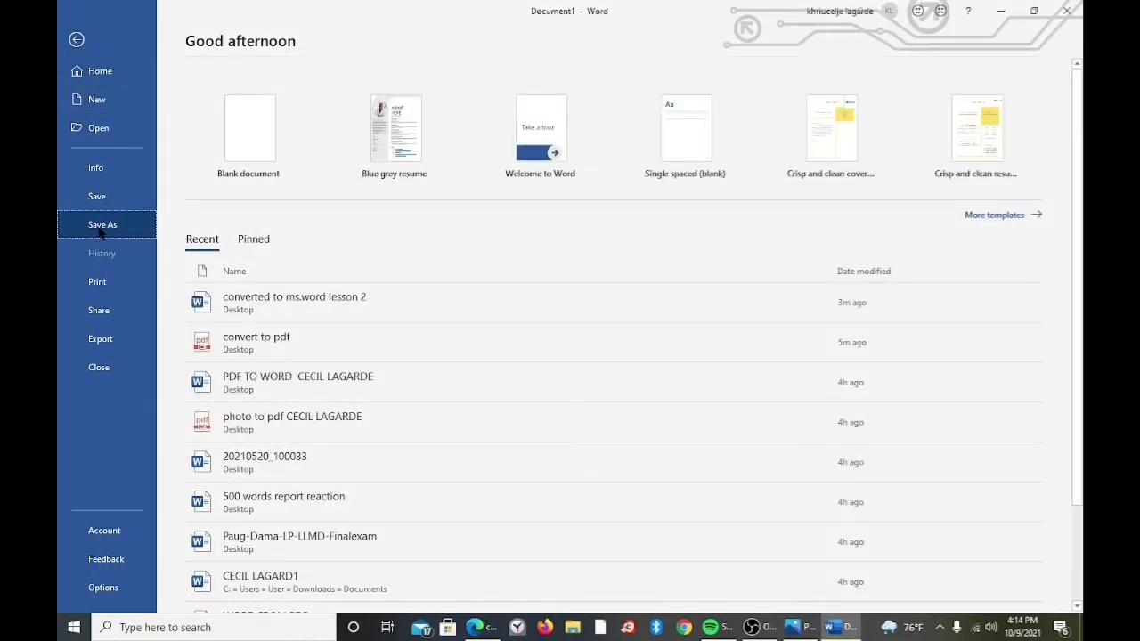
left_click(101, 230)
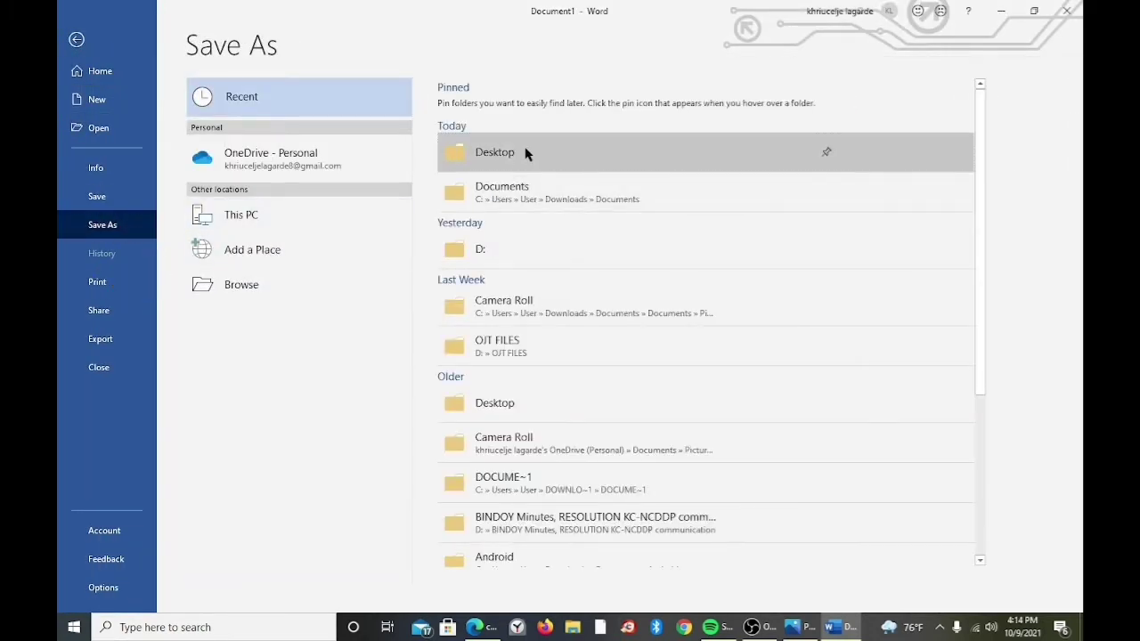
left_click(525, 153)
left_click(239, 243)
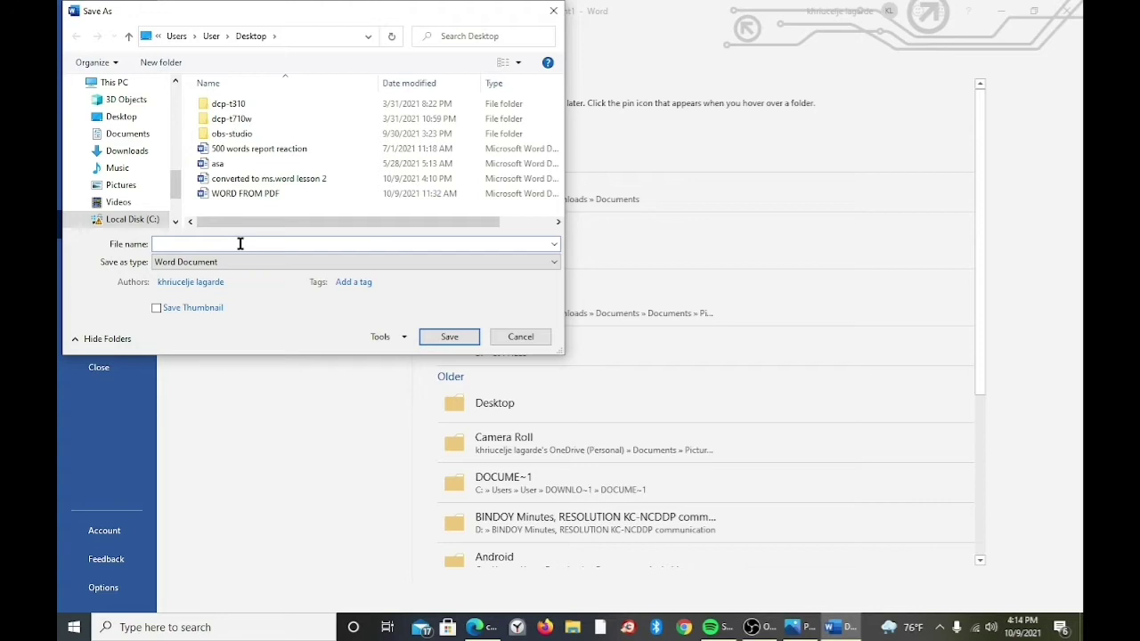
type("P")
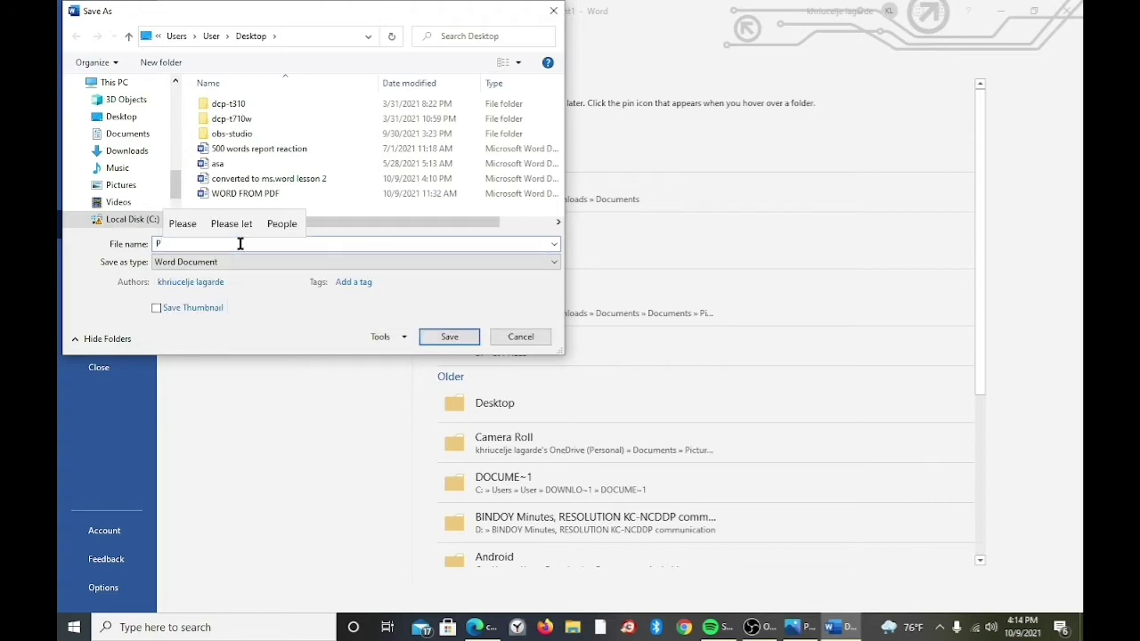
type("DF LESSON 34")
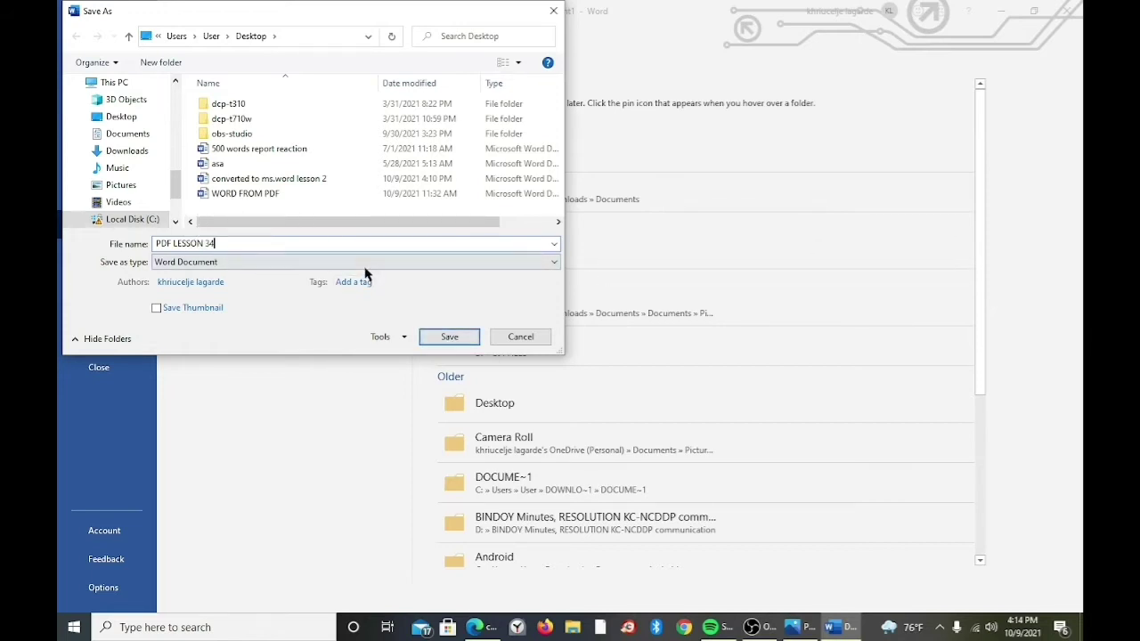
left_click(362, 264)
left_click(270, 331)
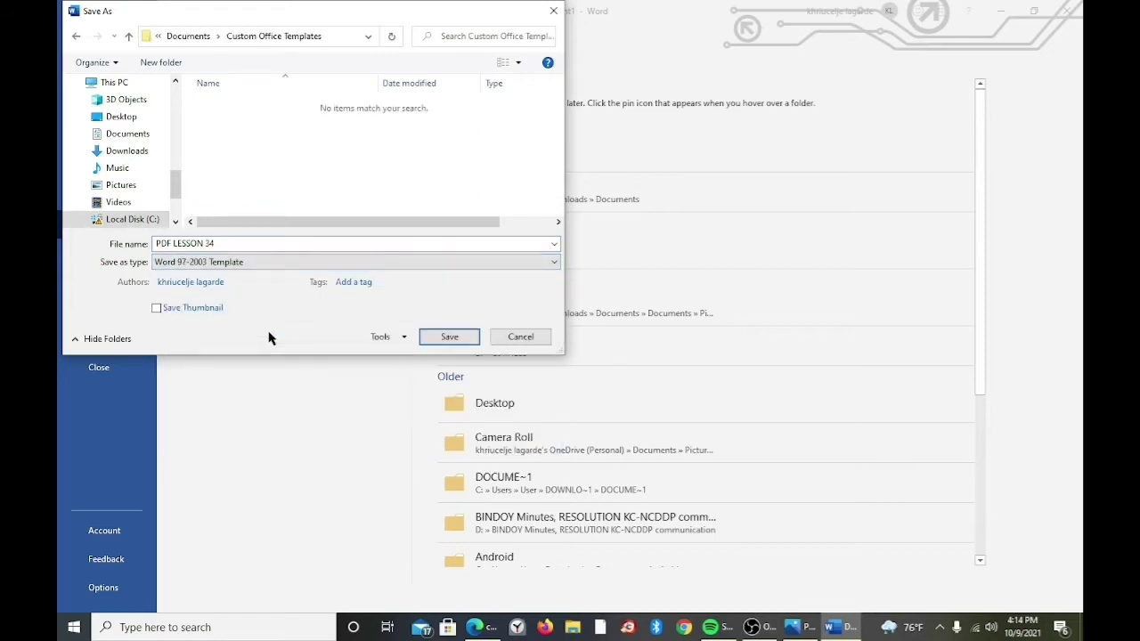
left_click(259, 262)
left_click(243, 340)
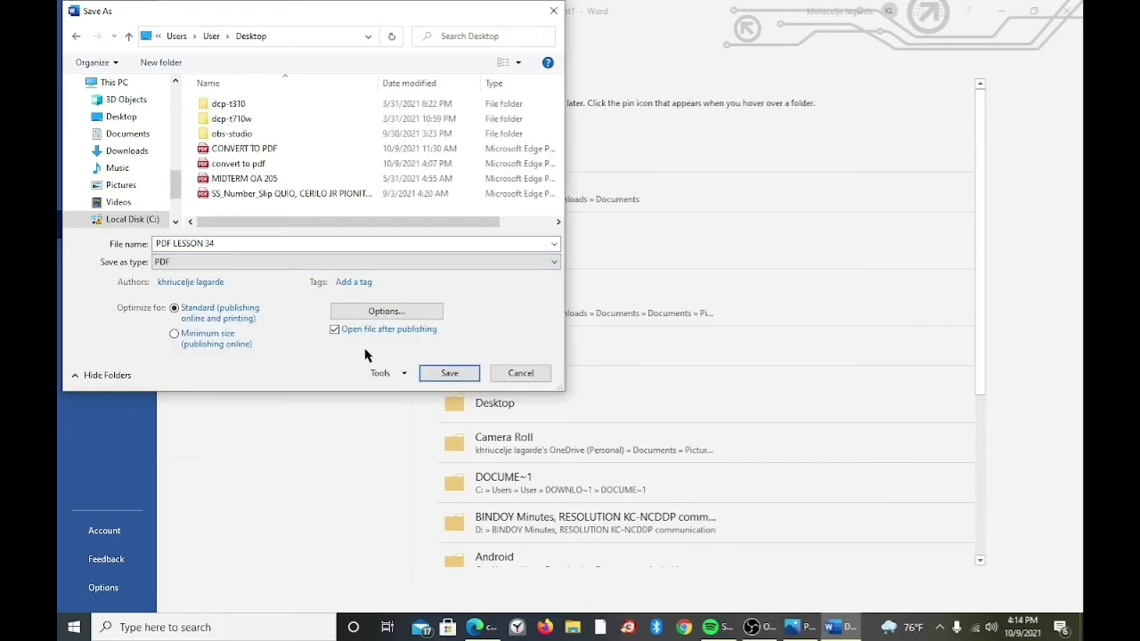
left_click(450, 373)
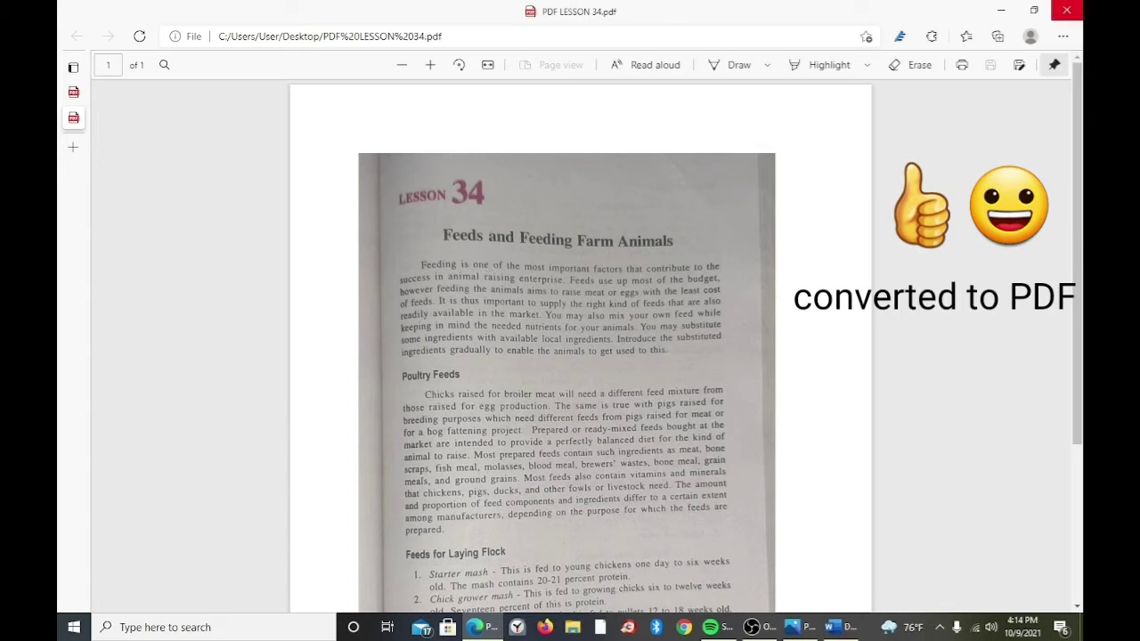
Step: Close the Edge PDF view and the Word document without saving, then relaunch Word
left_click(1067, 11)
left_click(1067, 11)
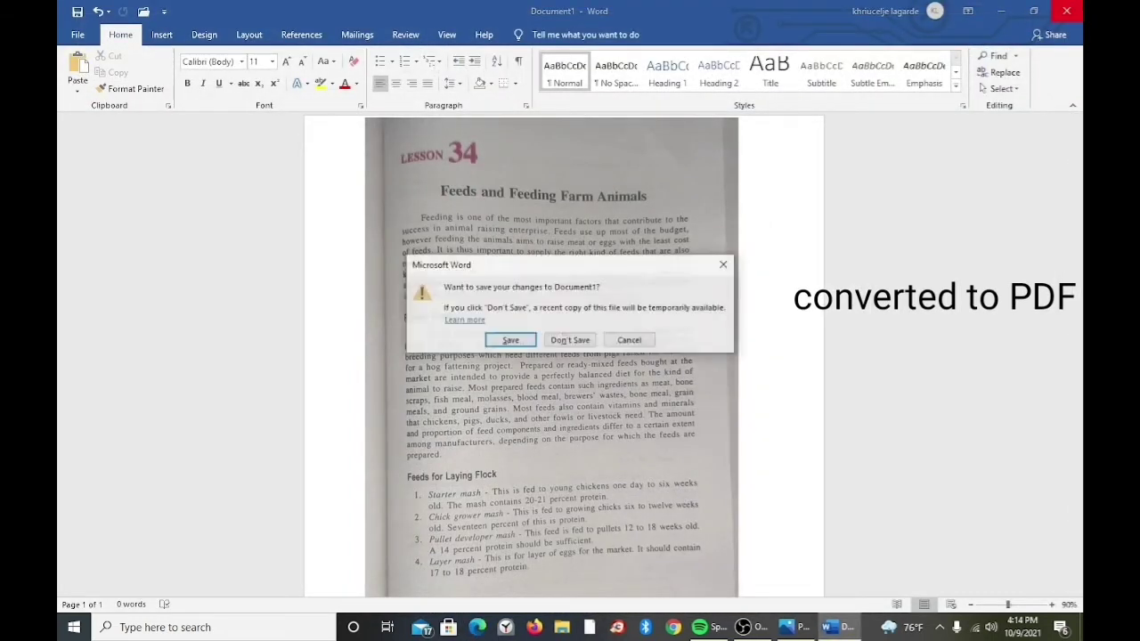
left_click(568, 340)
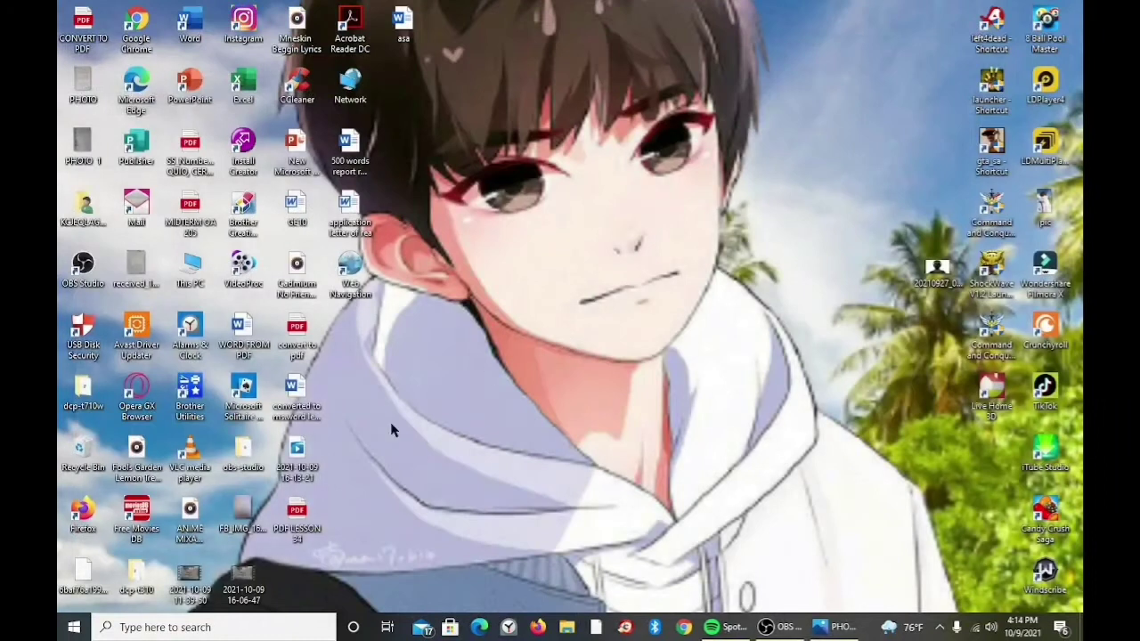
double_click(188, 31)
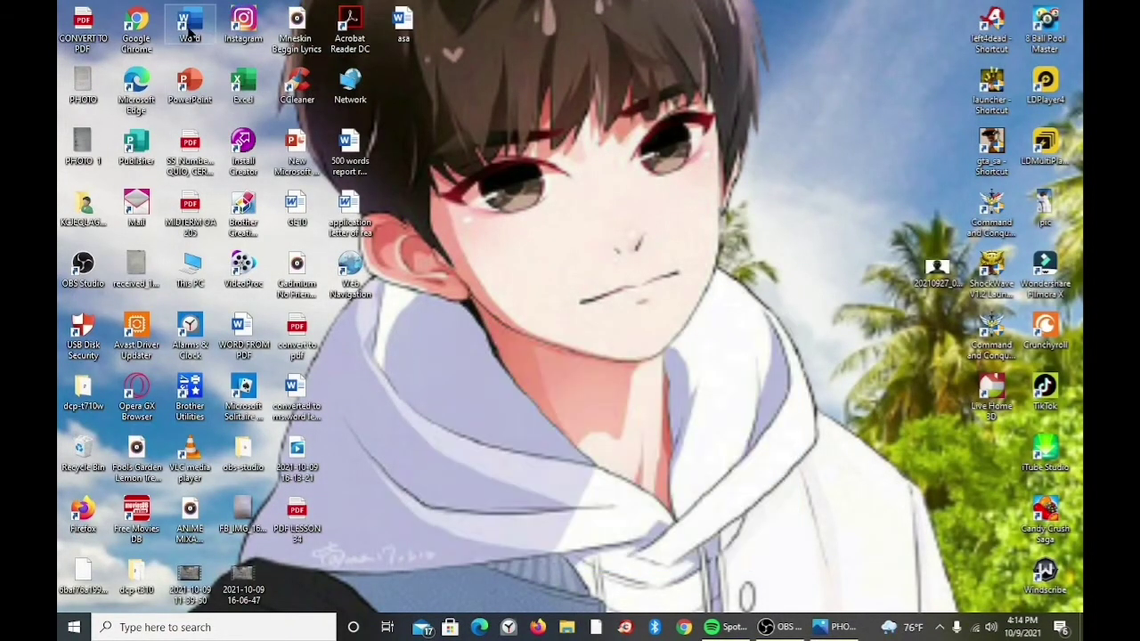
double_click(188, 32)
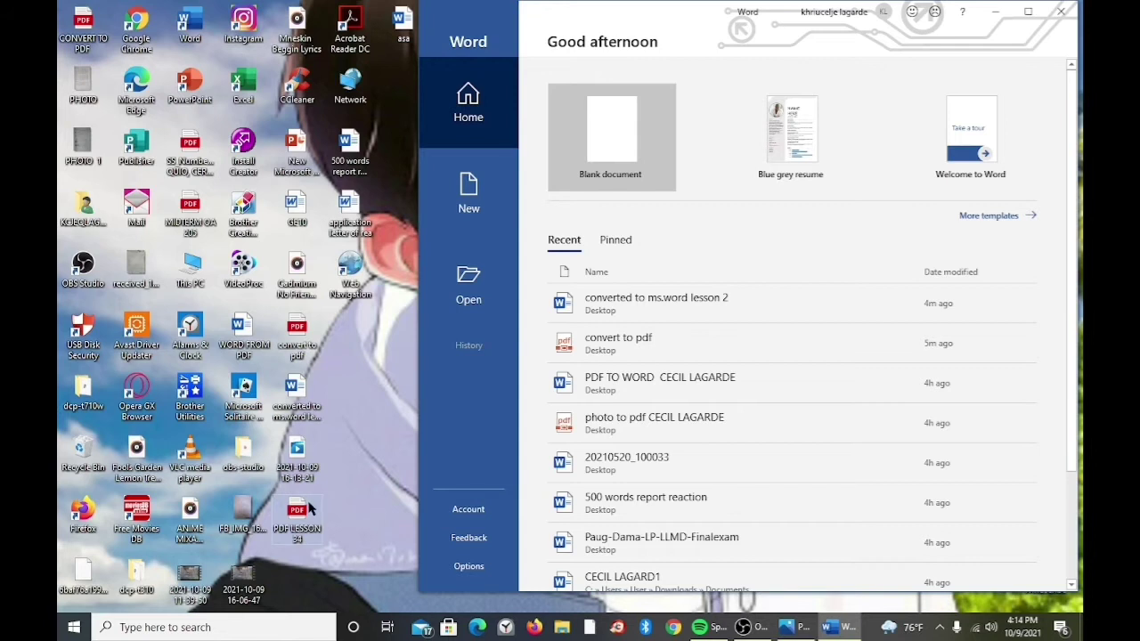
Step: Drop PDF LESSON 34 onto Word and accept converting it into an editable three-page document
left_click_drag(301, 524, 771, 307)
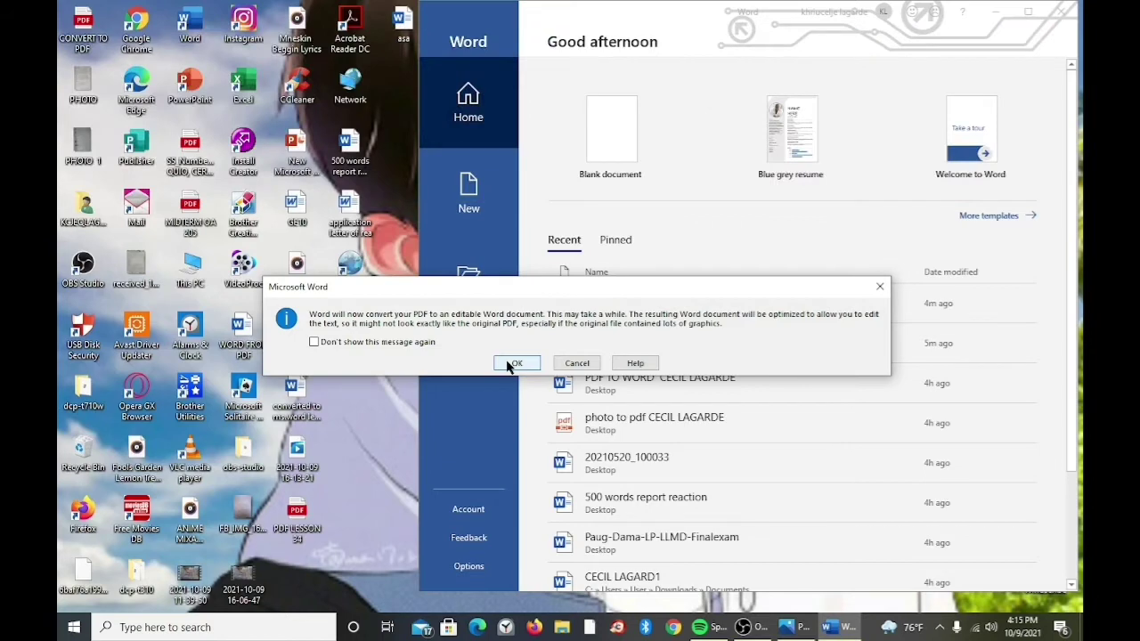
left_click(515, 364)
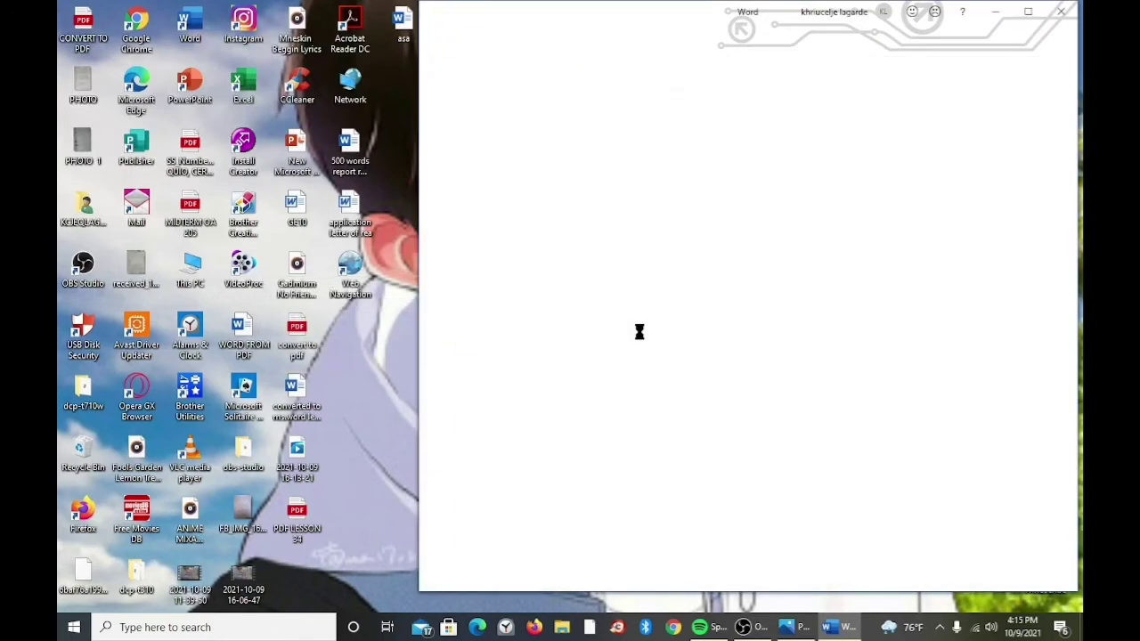
scroll(534, 428, "down", 2)
scroll(553, 407, "down", 3)
scroll(553, 407, "up", 6)
scroll(546, 437, "up", 3)
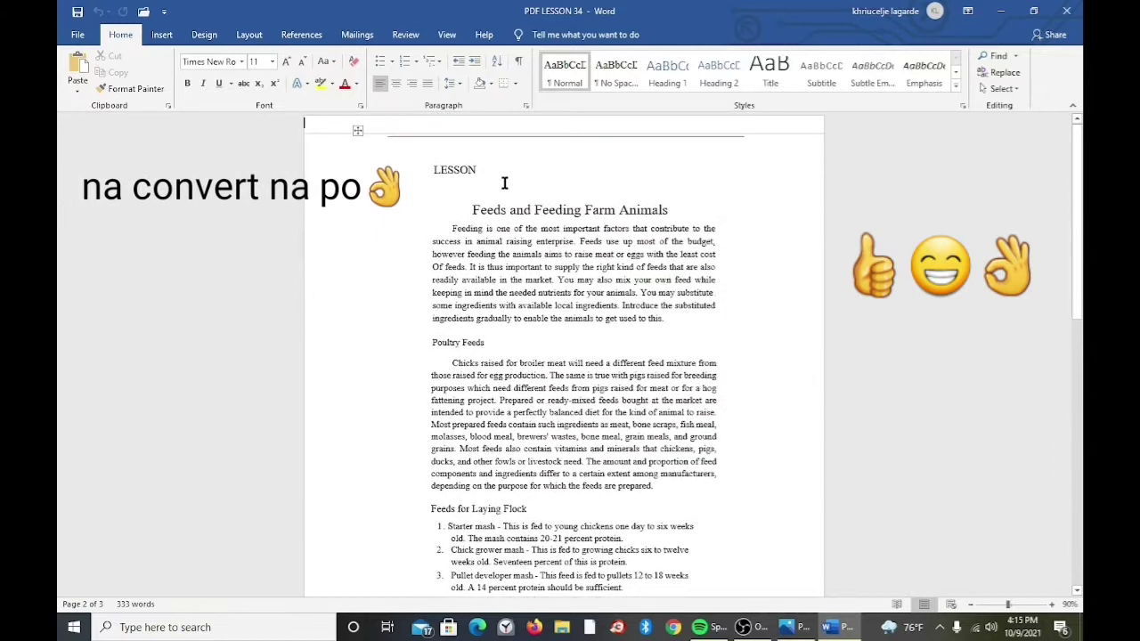
Step: Place the insertion point after LESSON to complete the heading as LESSON 34
left_click(469, 169)
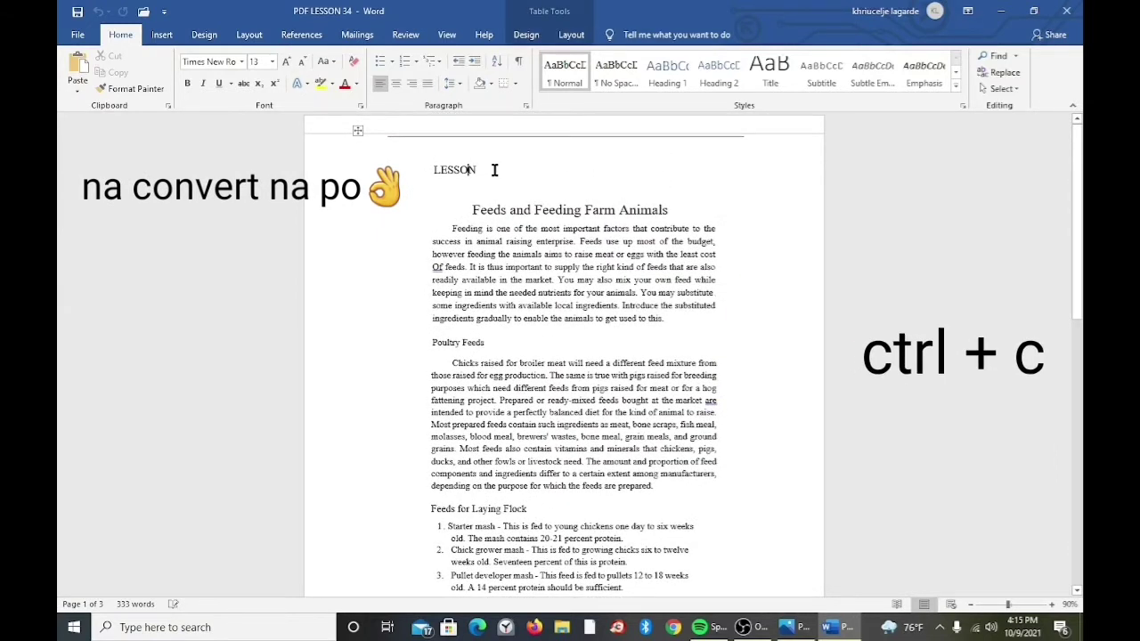
left_click(495, 169)
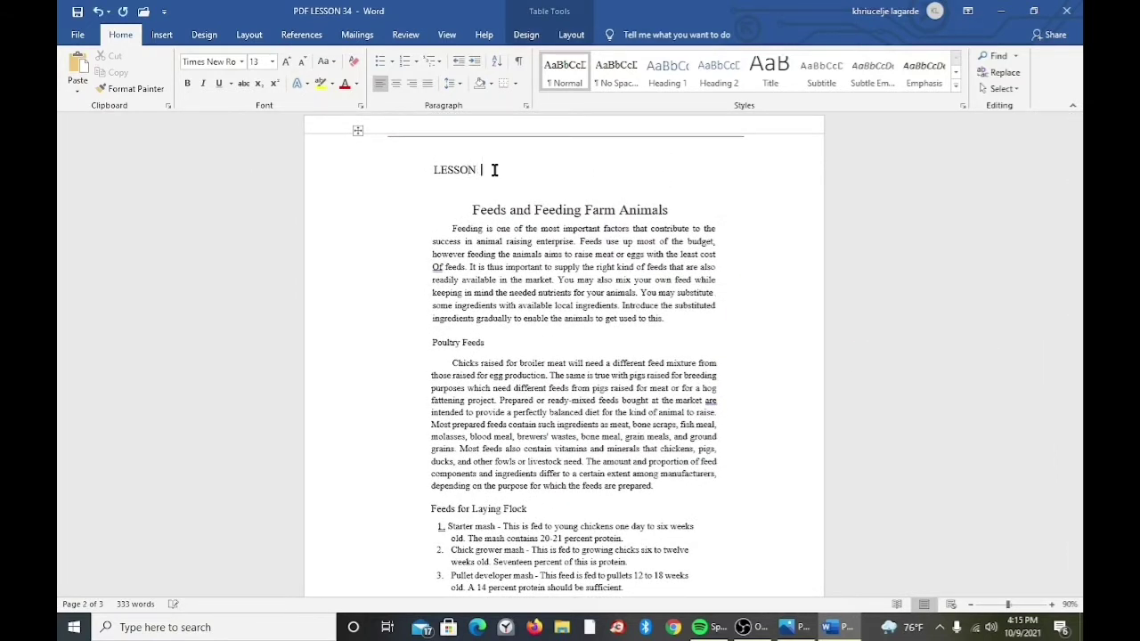
left_click(520, 293)
Step: Select and copy the lesson text from the LESSON 34 heading down, then start a new document
left_click(438, 169)
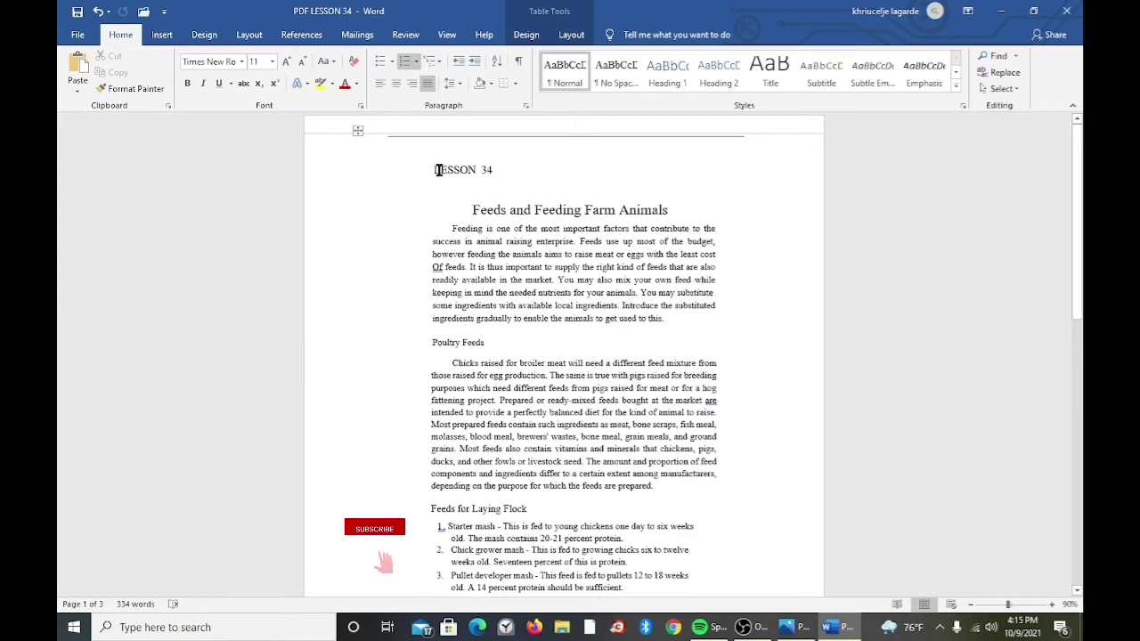
mouse_move(435, 170)
left_mouse_down()
mouse_move(546, 312)
mouse_move(615, 323)
left_mouse_up()
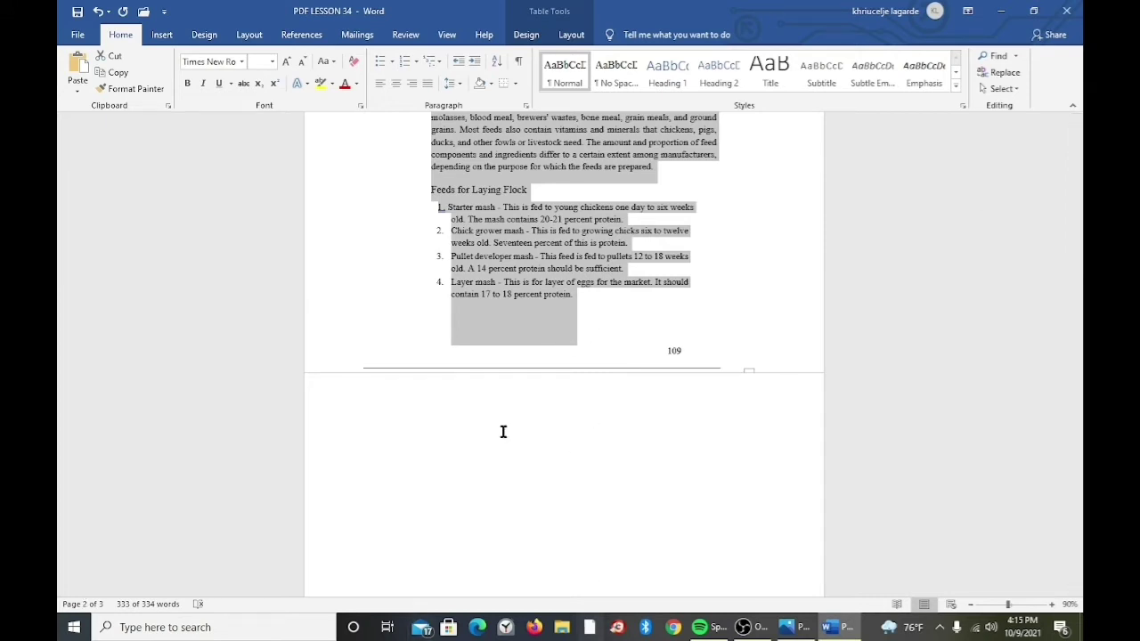
scroll(522, 438, "up", 2)
scroll(522, 437, "up", 3)
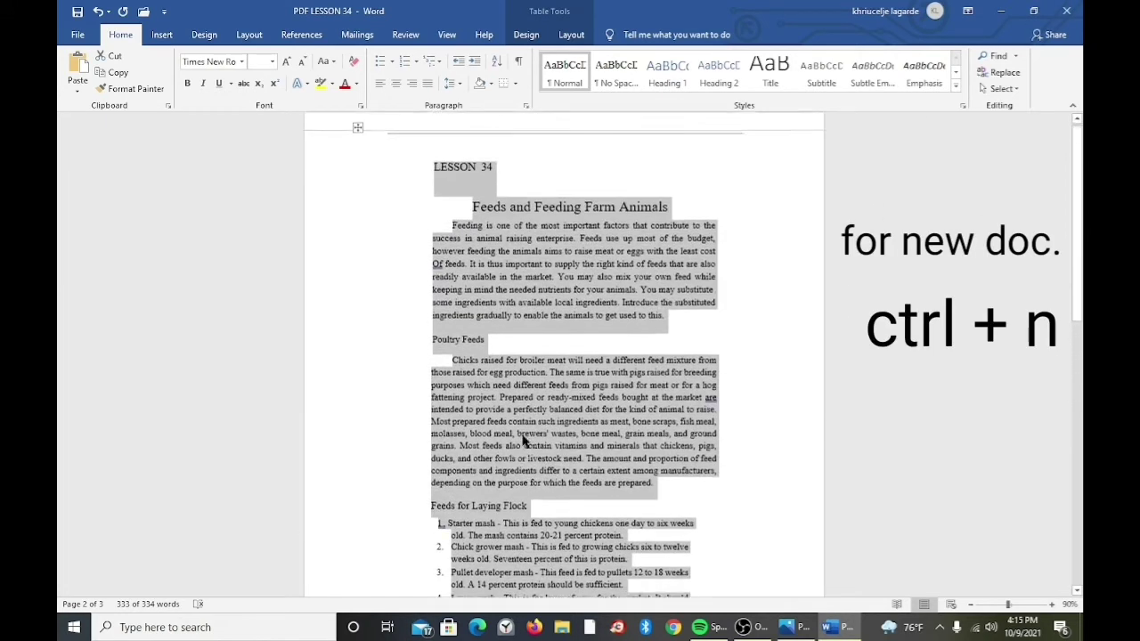
key("ctrl+n")
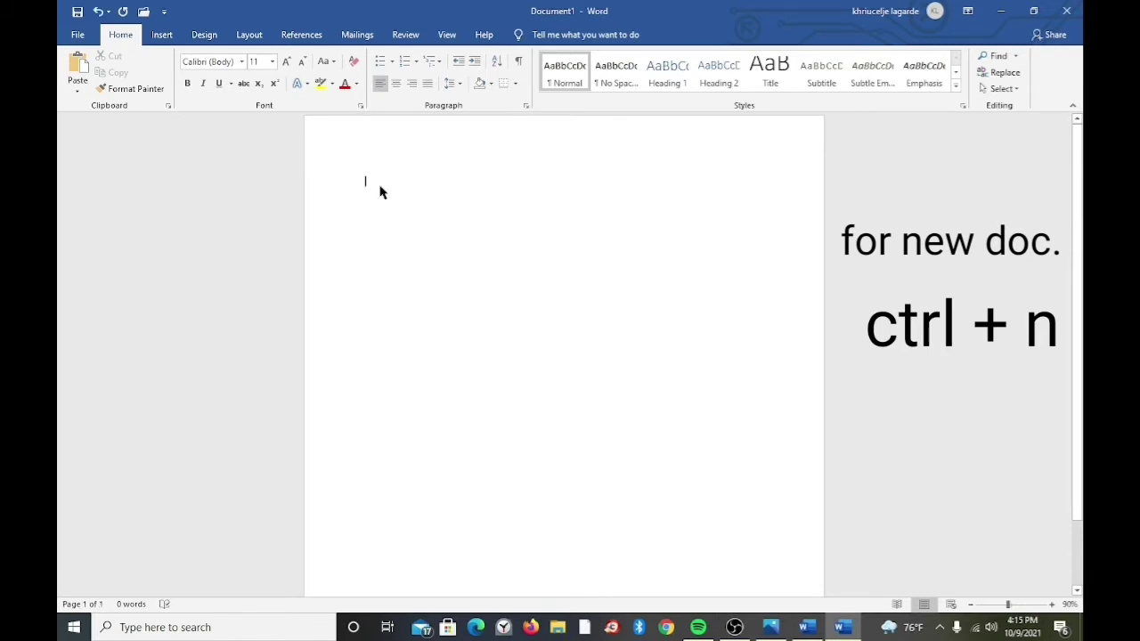
Step: Paste the lesson text, then centre the title line and enlarge its font
key("ctrl+v")
scroll(465, 389, "down", 2)
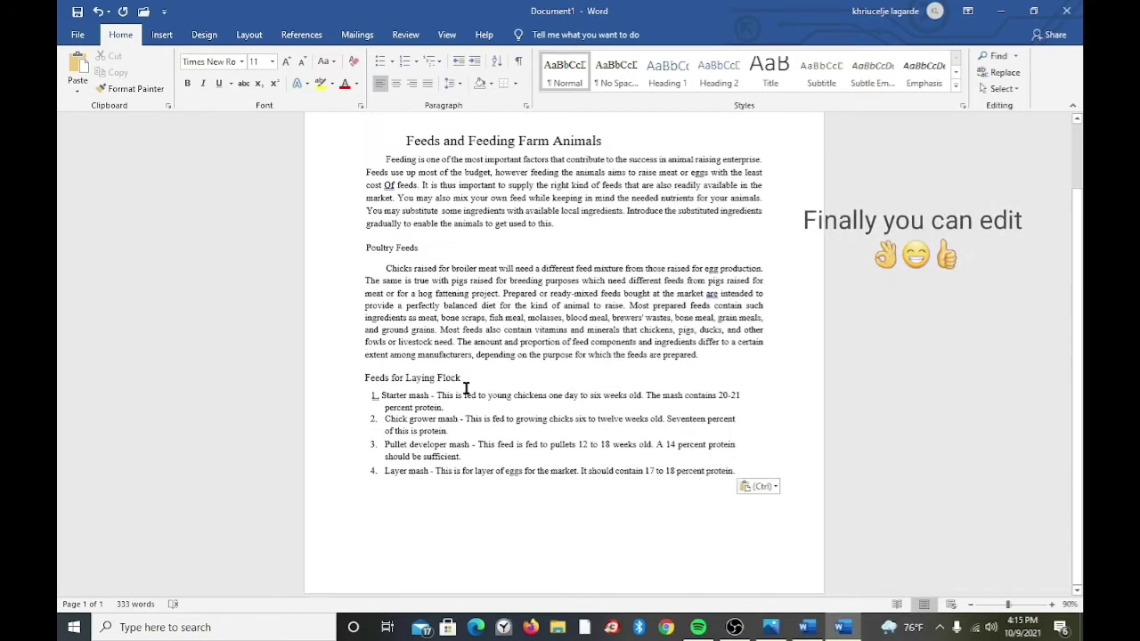
scroll(464, 390, "up", 2)
left_click(394, 218)
key("ctrl+e")
key("ctrl+]")
key("ctrl+]")
key("ctrl+]")
key("ctrl+]")
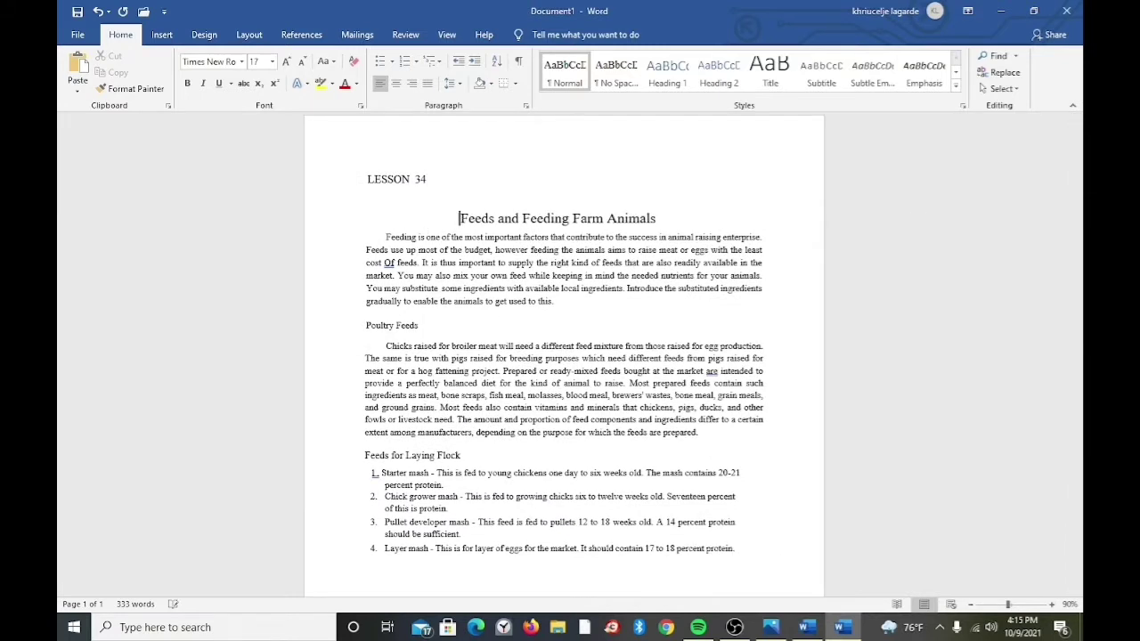
Step: Give the title 'Feeds and Feeding Farm Animals' a dark font colour
left_click(581, 345)
scroll(568, 460, "down", 2)
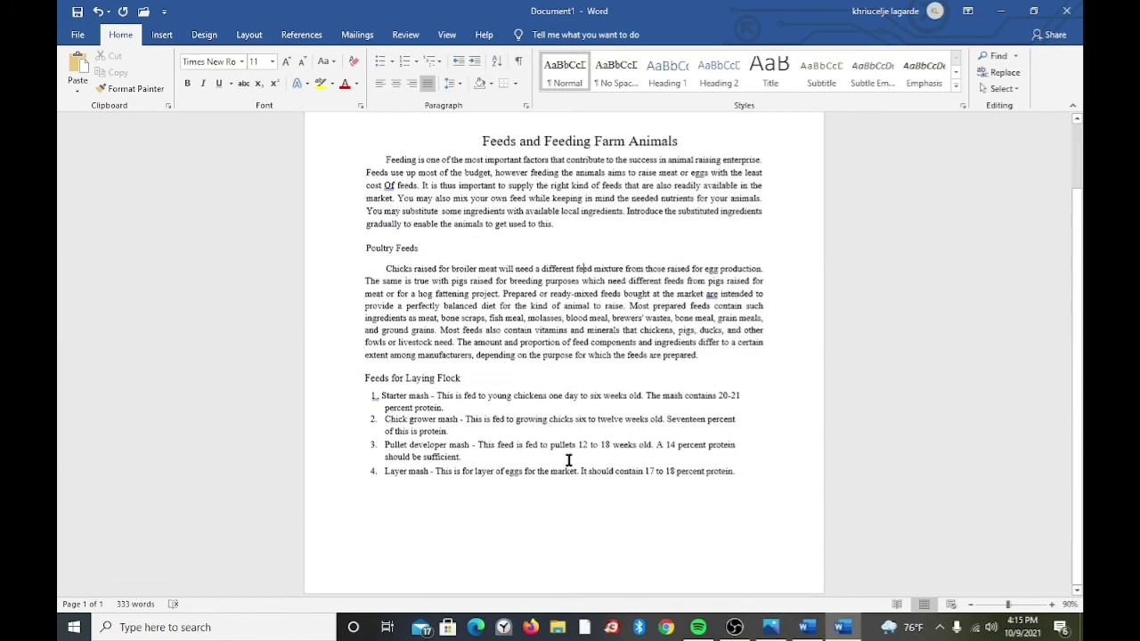
scroll(566, 460, "up", 2)
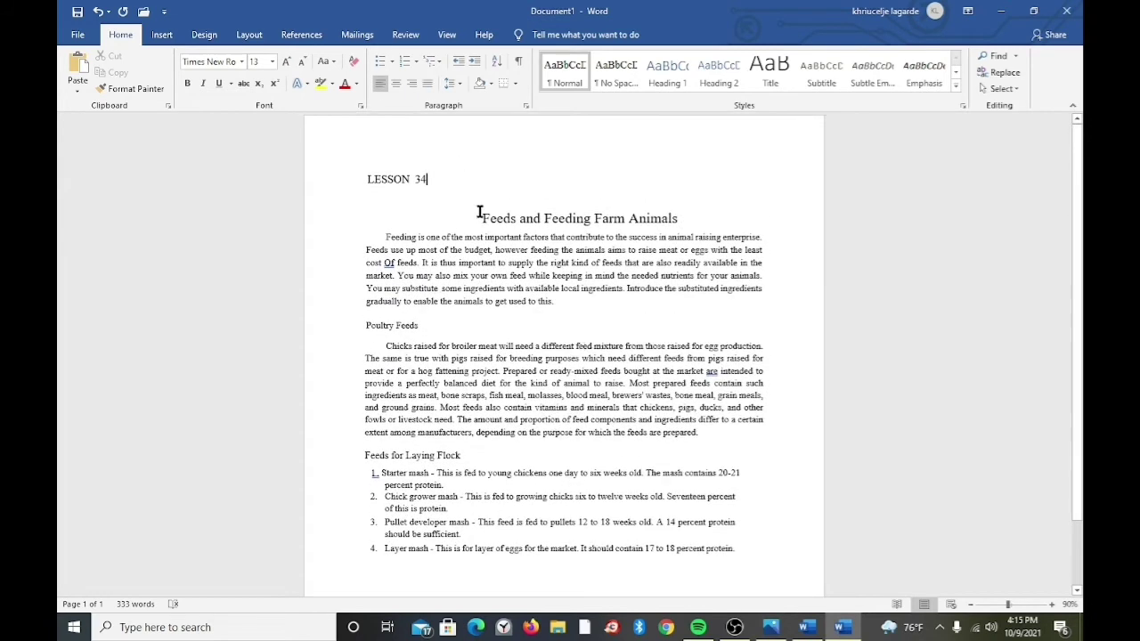
left_click_drag(481, 213, 688, 213)
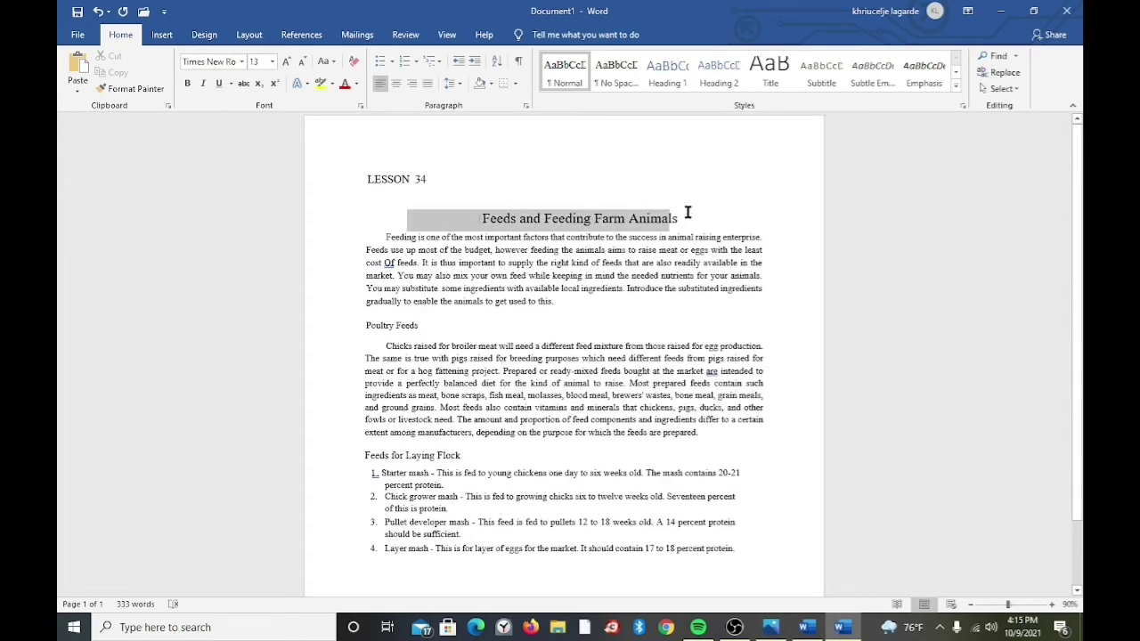
left_click(357, 84)
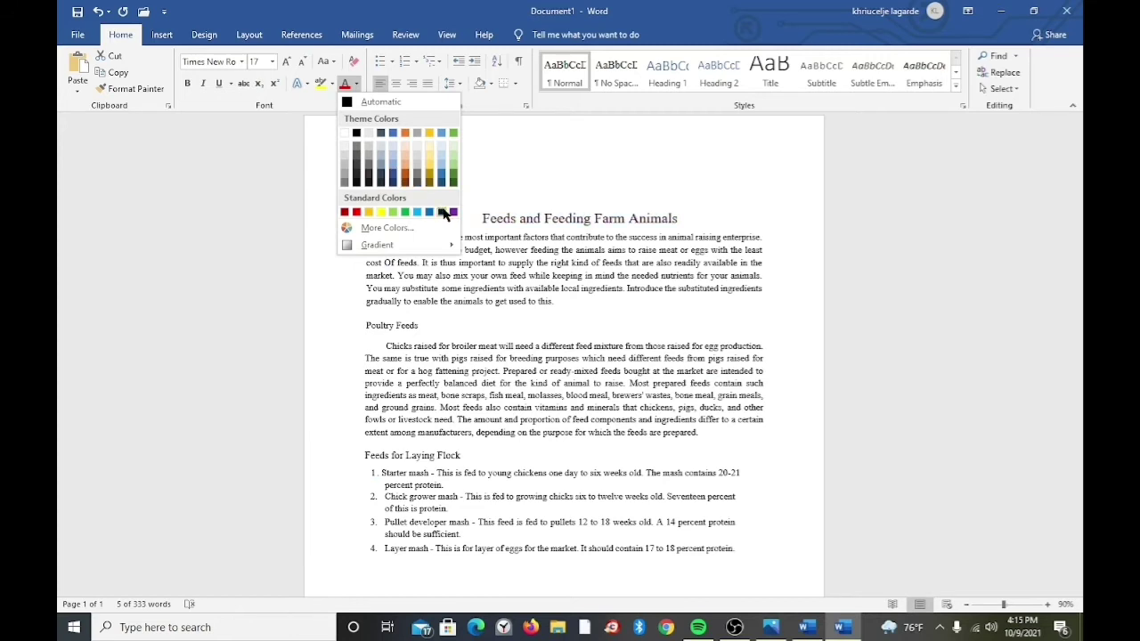
left_click(441, 212)
left_click(508, 287)
Step: Select the Poultry Feeds and Feeds for Laying Flock headings
left_click_drag(362, 330, 418, 327)
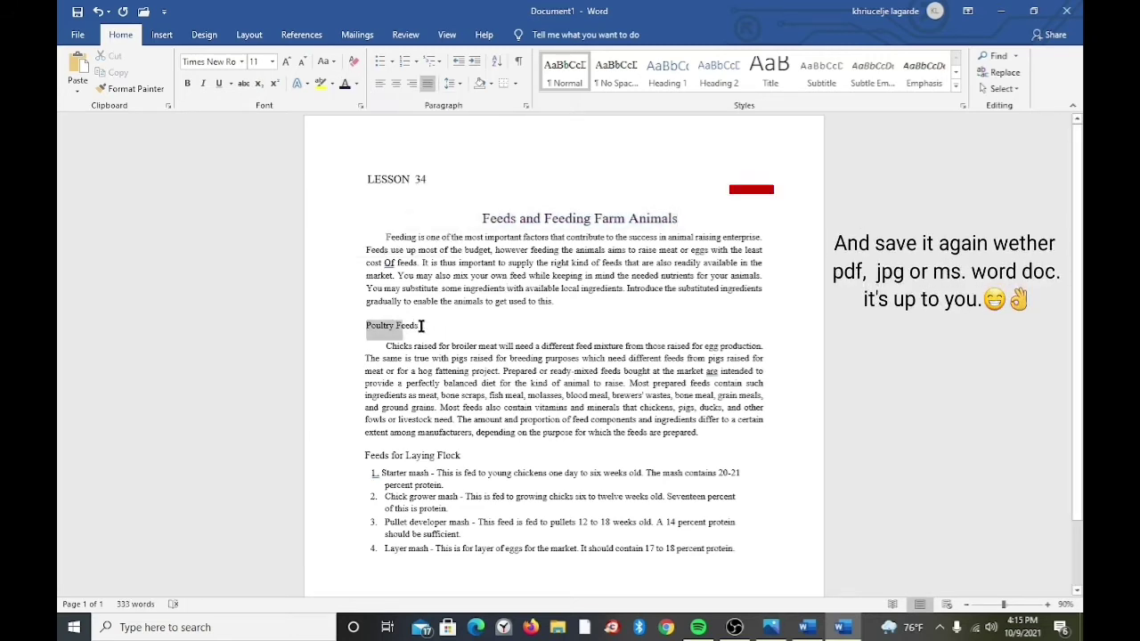
left_click(424, 289)
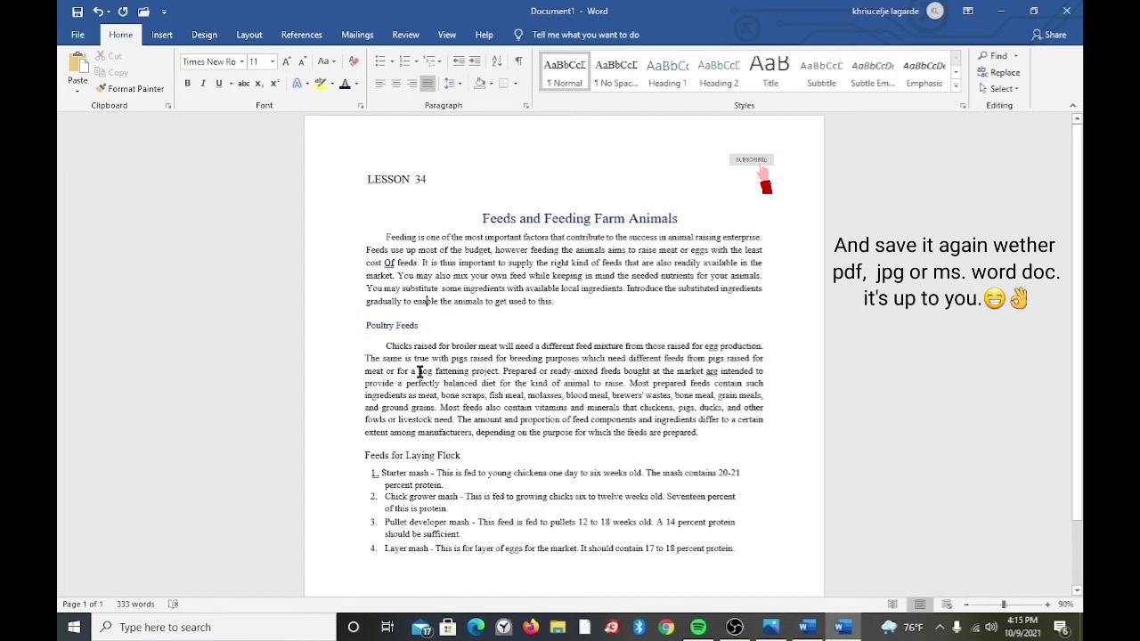
scroll(403, 383, "down", 2)
left_click(350, 384)
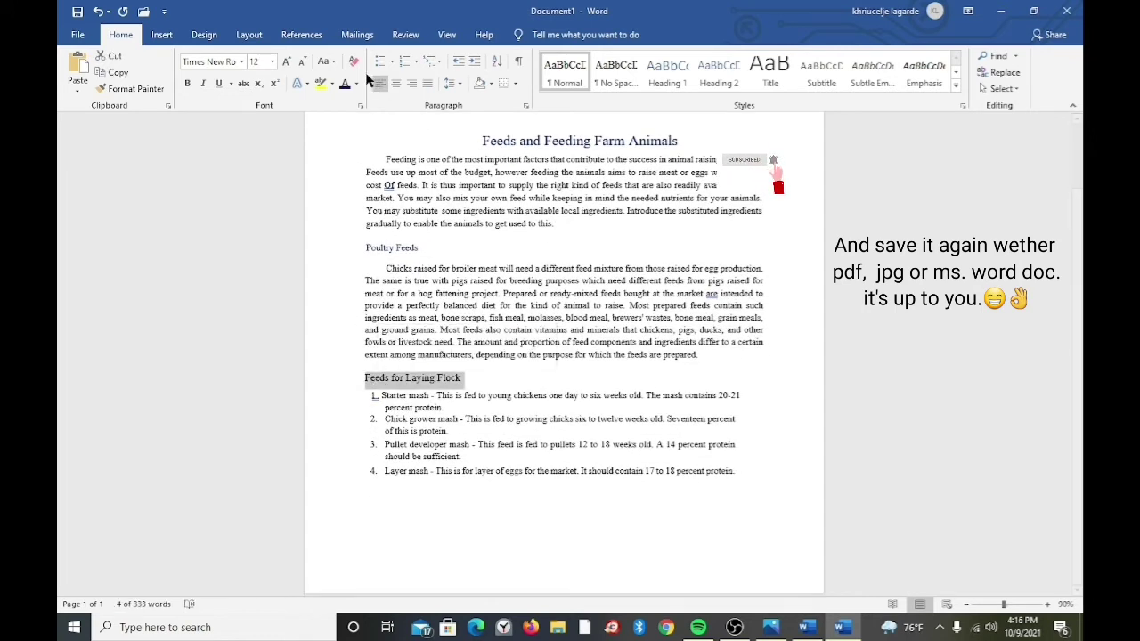
Step: Save the document to the Desktop as the Word document 'LESSON 34'
left_click(77, 35)
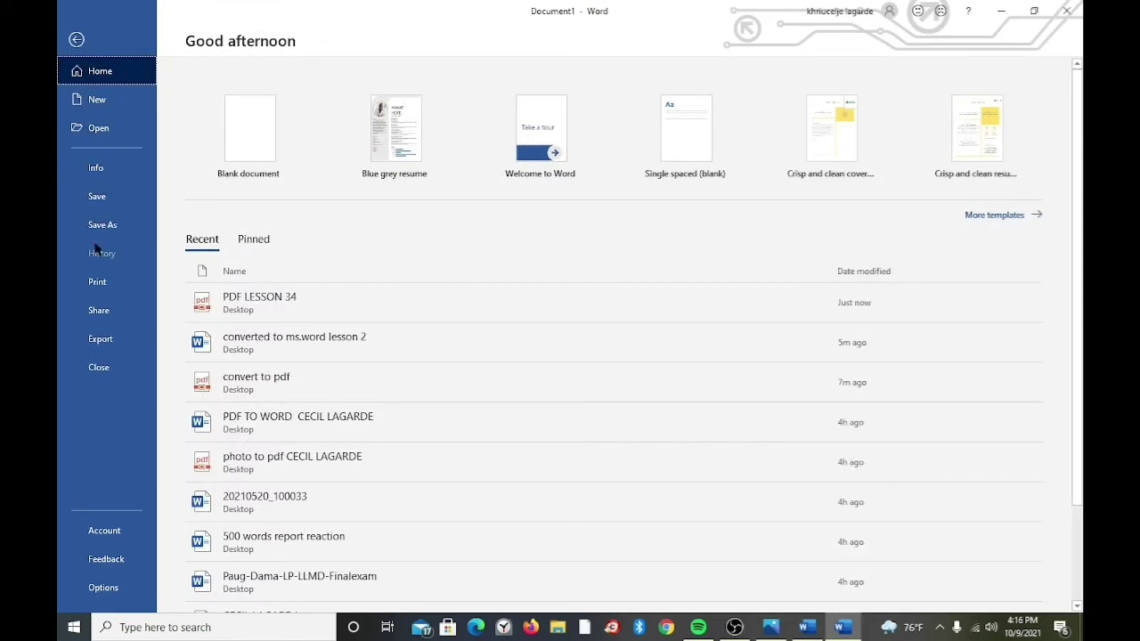
left_click(103, 227)
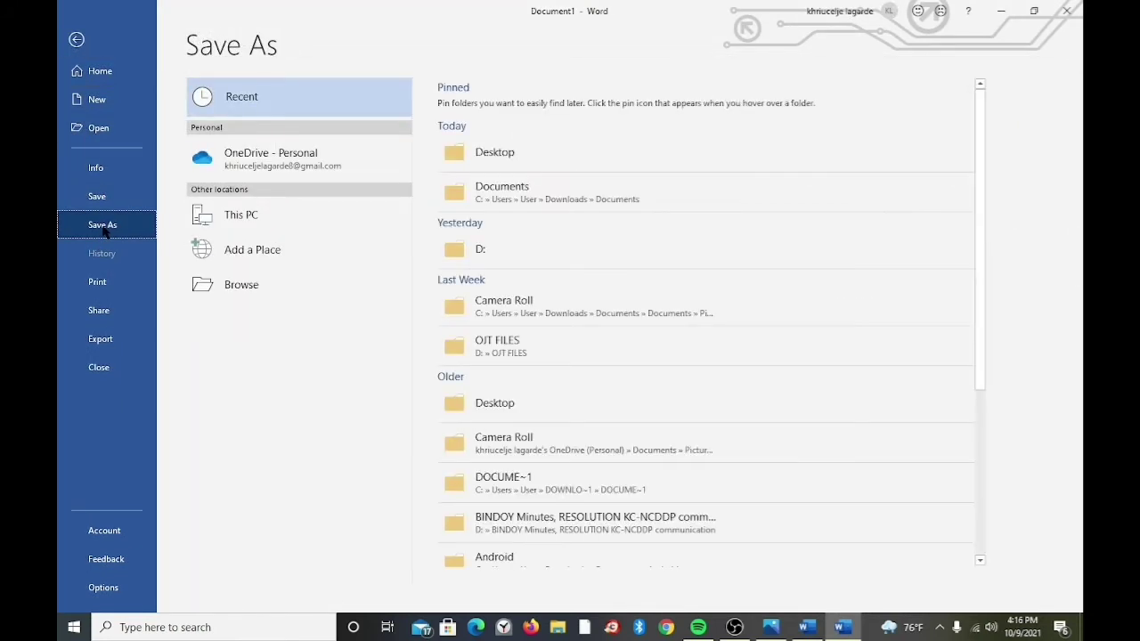
left_click(549, 164)
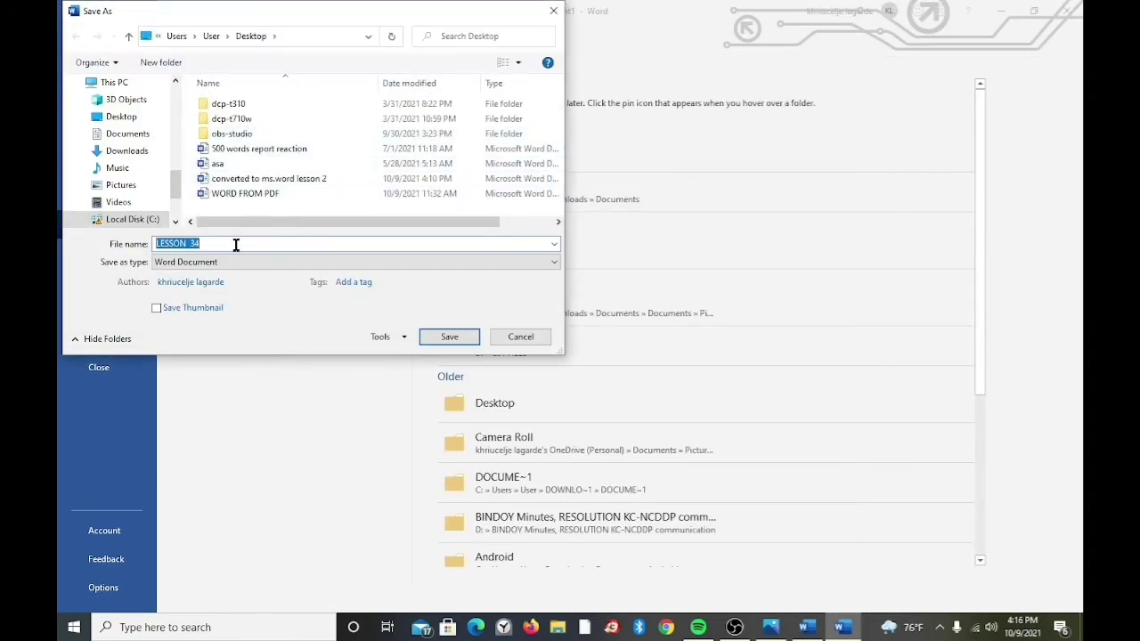
key("BackSpace")
key("BackSpace")
key("BackSpace")
type("les")
key("BackSpace")
type("LESSON 34")
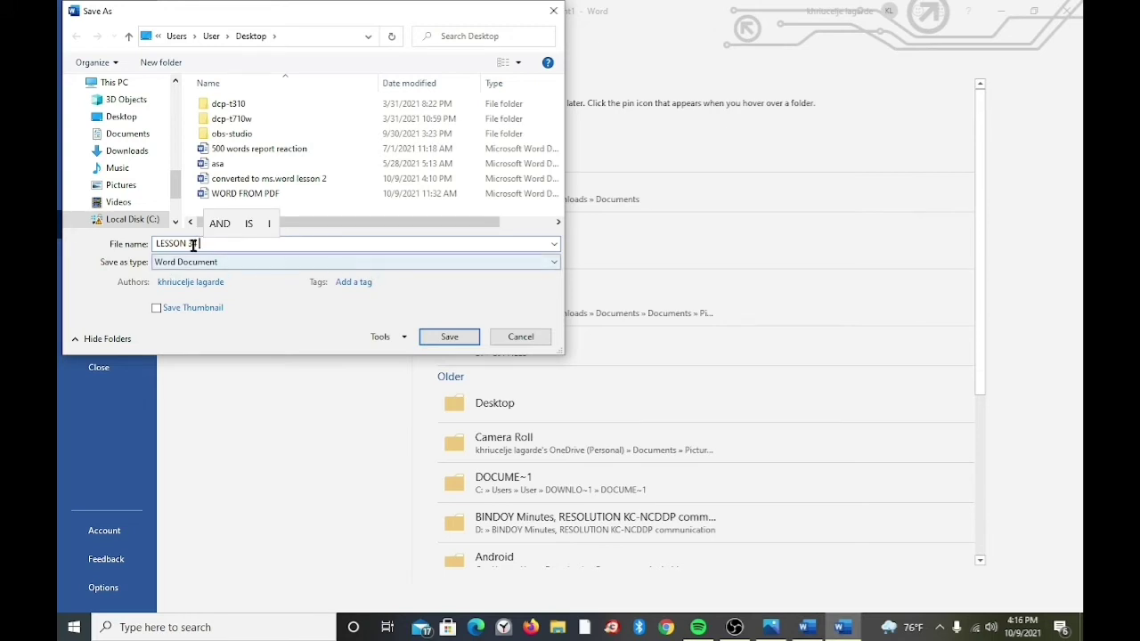
left_click(460, 336)
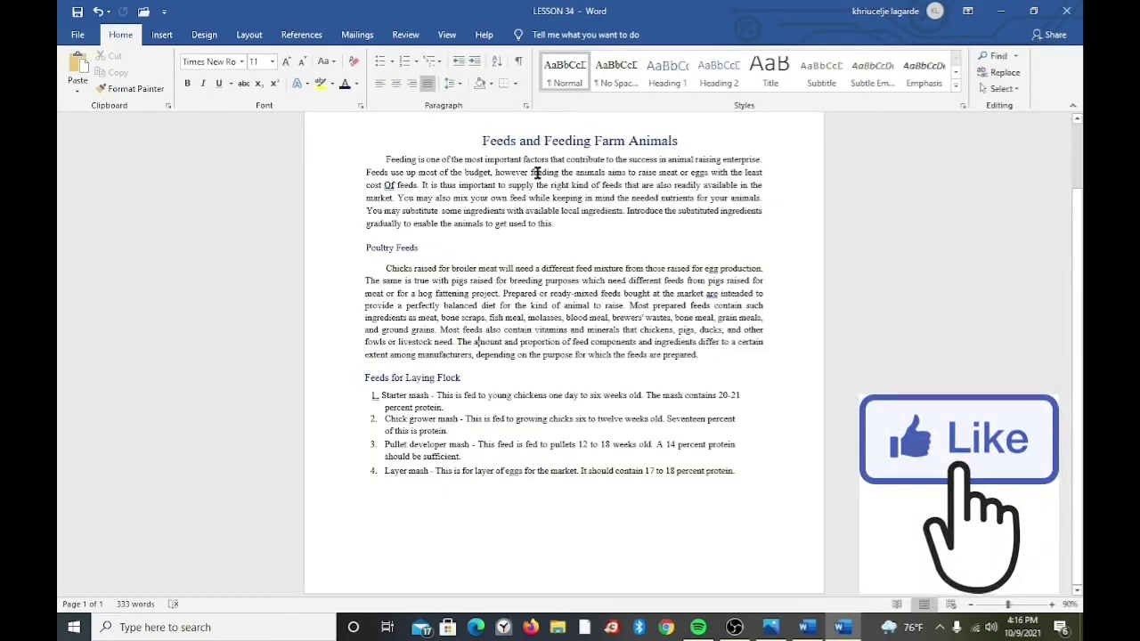
Step: Close PDF LESSON 34 without saving and dismiss the copied-content prompt, keeping LESSON 34 open
left_click(1065, 13)
left_click(1066, 13)
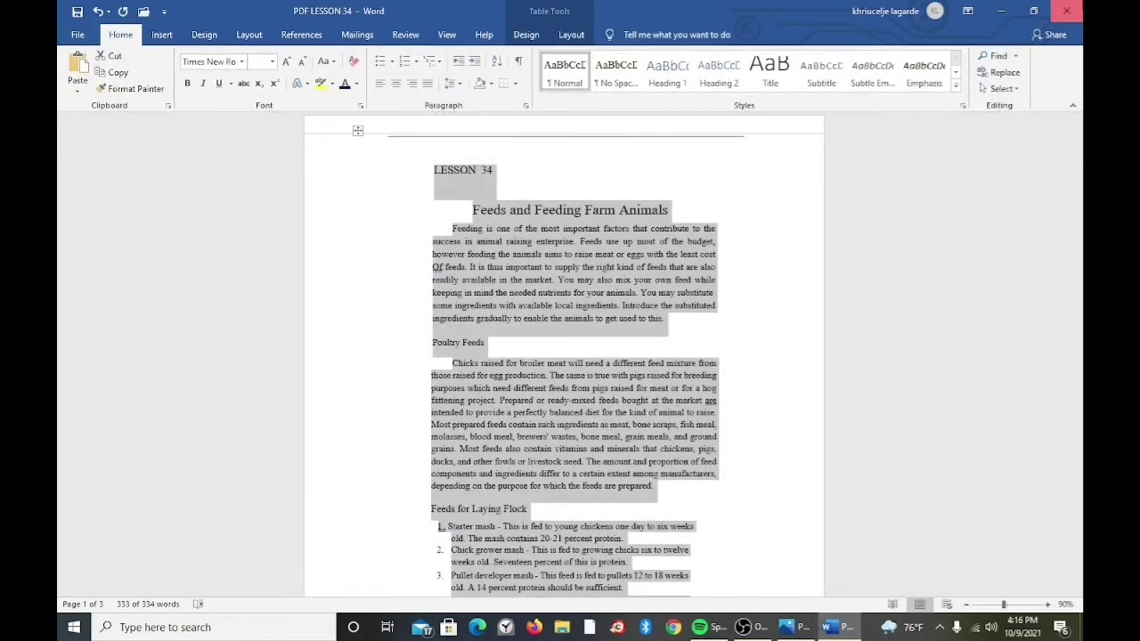
left_click(573, 339)
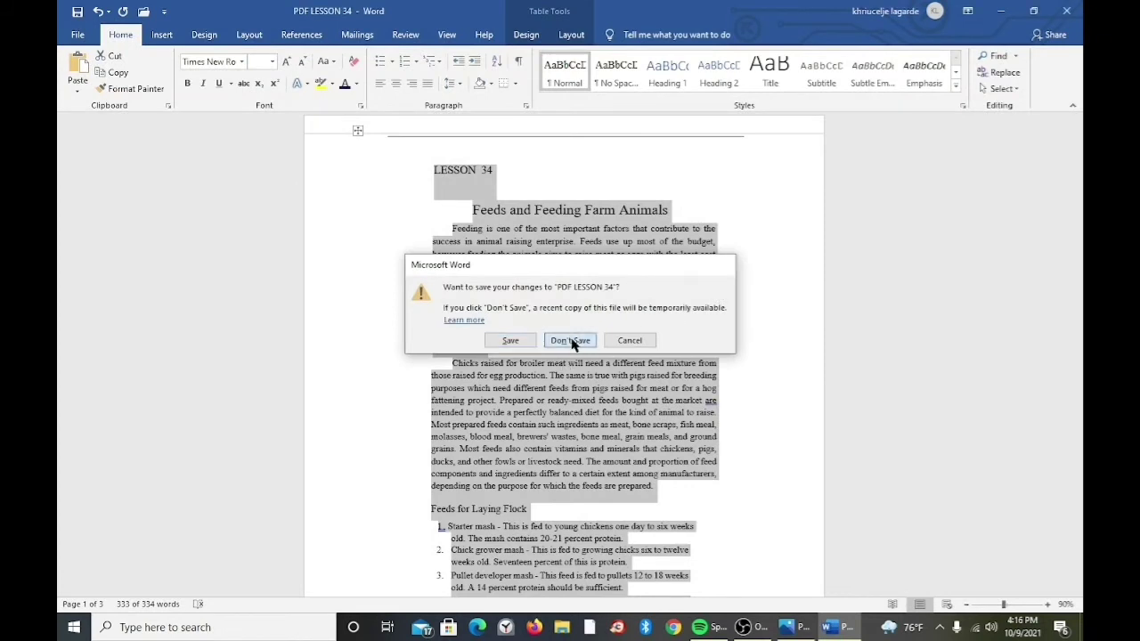
left_click(567, 357)
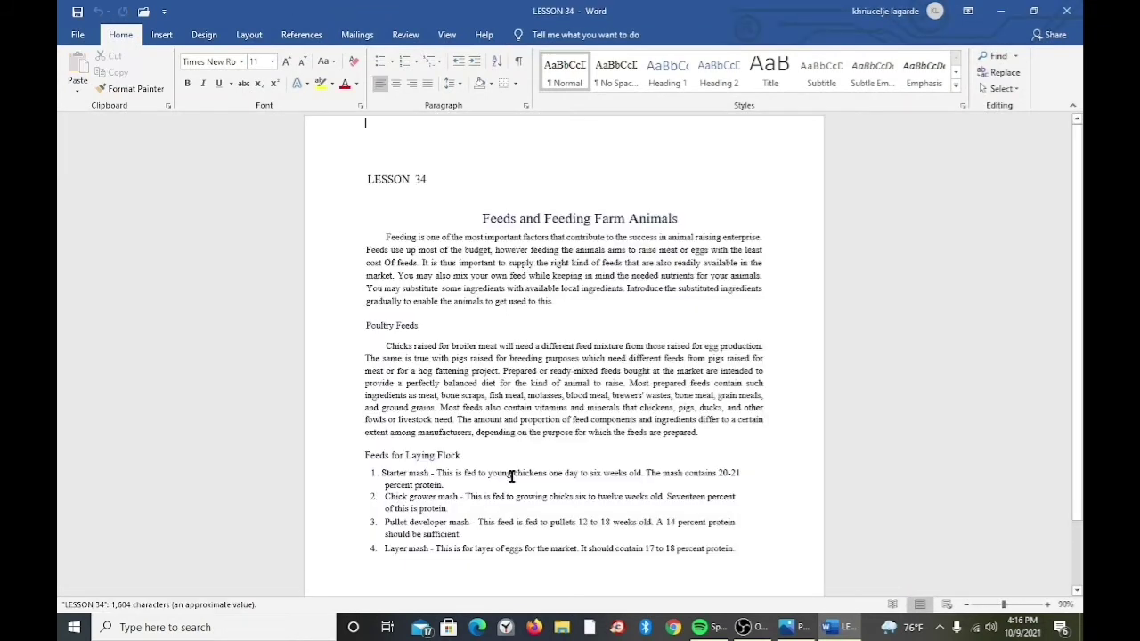
scroll(517, 432, "down", 3)
scroll(521, 427, "up", 2)
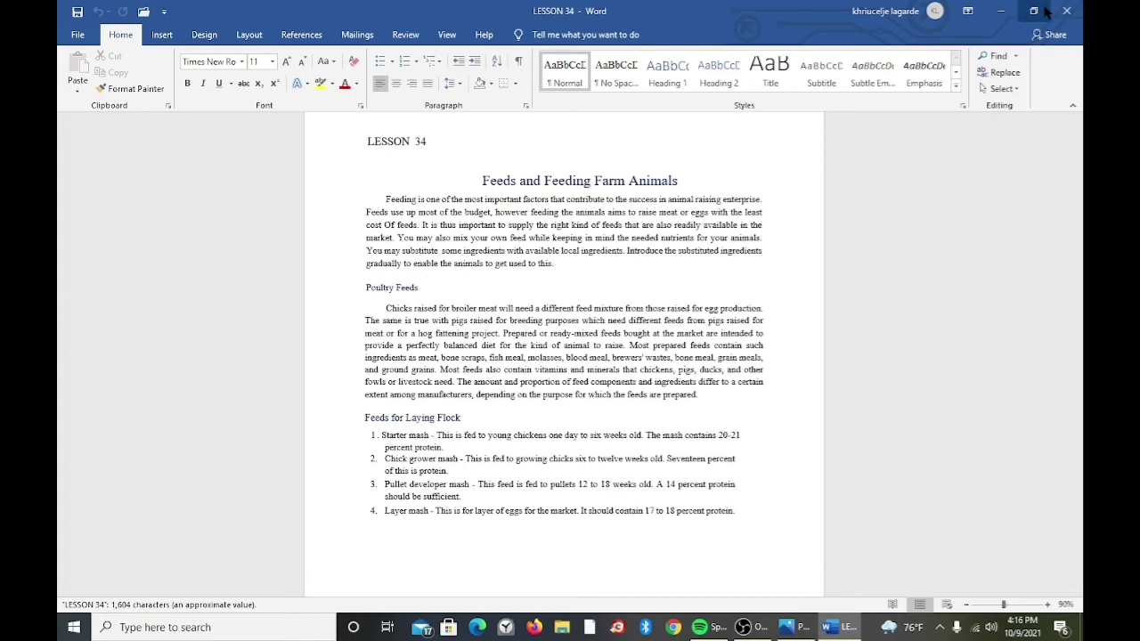
scroll(626, 386, "up", 3)
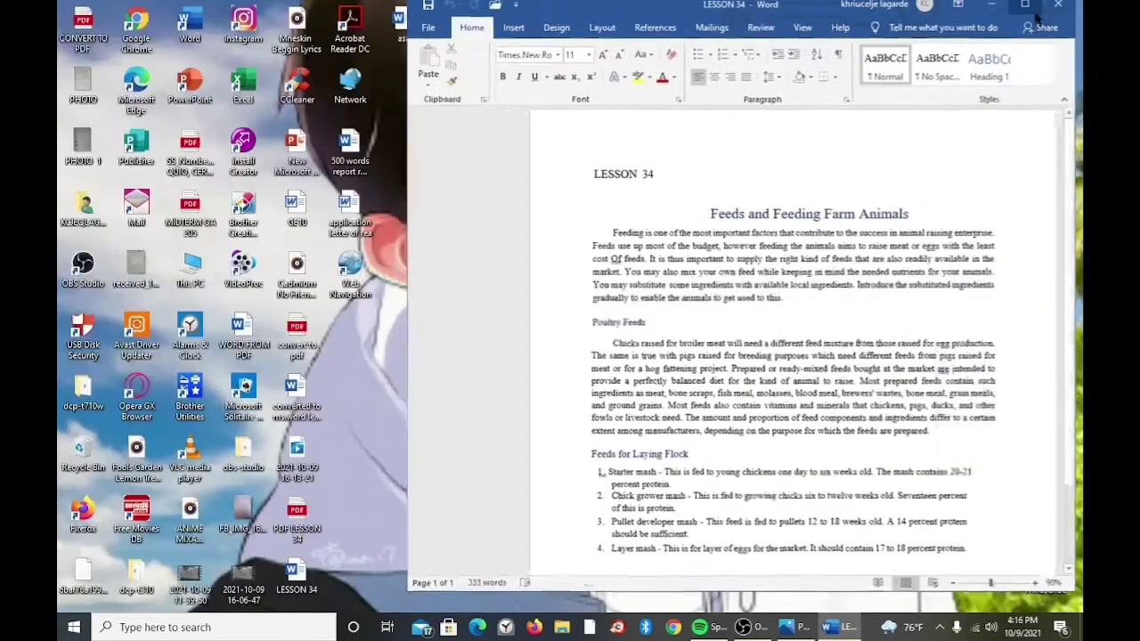
Step: Narrow the LESSON 34 Word window and open PDF LESSON 34 in a restored Edge window beside it
left_click(1033, 11)
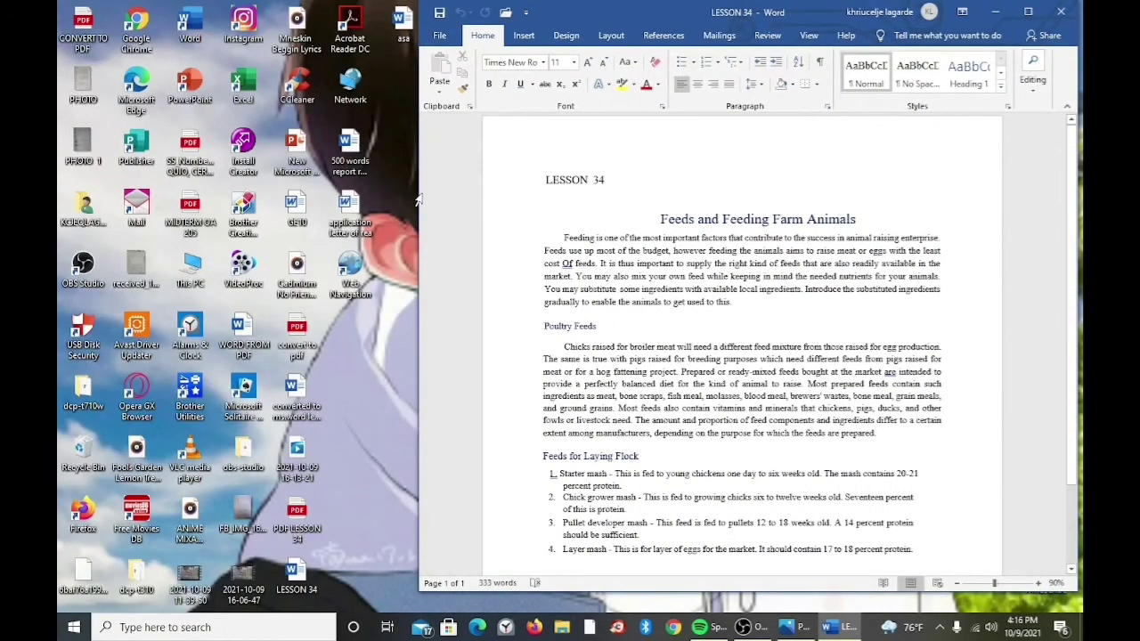
left_click_drag(422, 194, 691, 196)
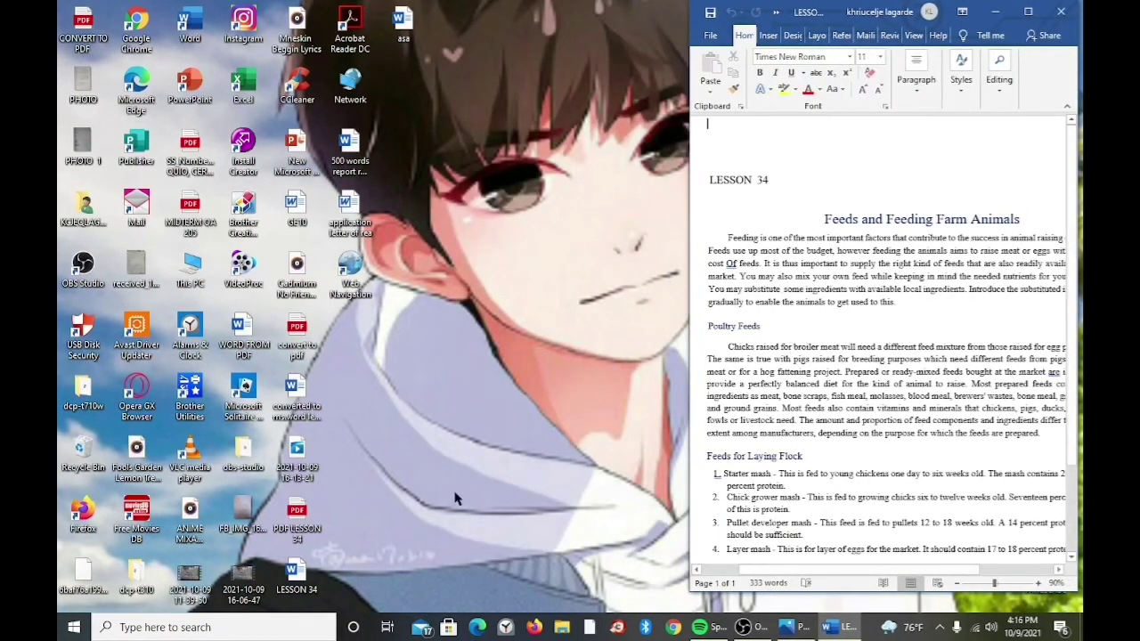
double_click(299, 517)
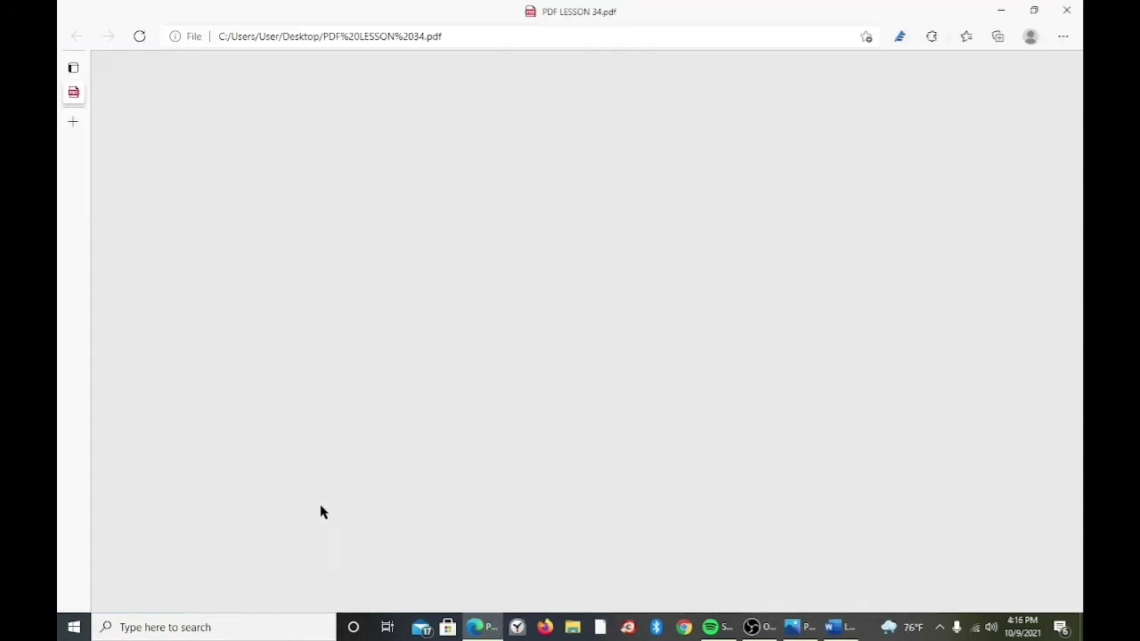
left_click(1034, 10)
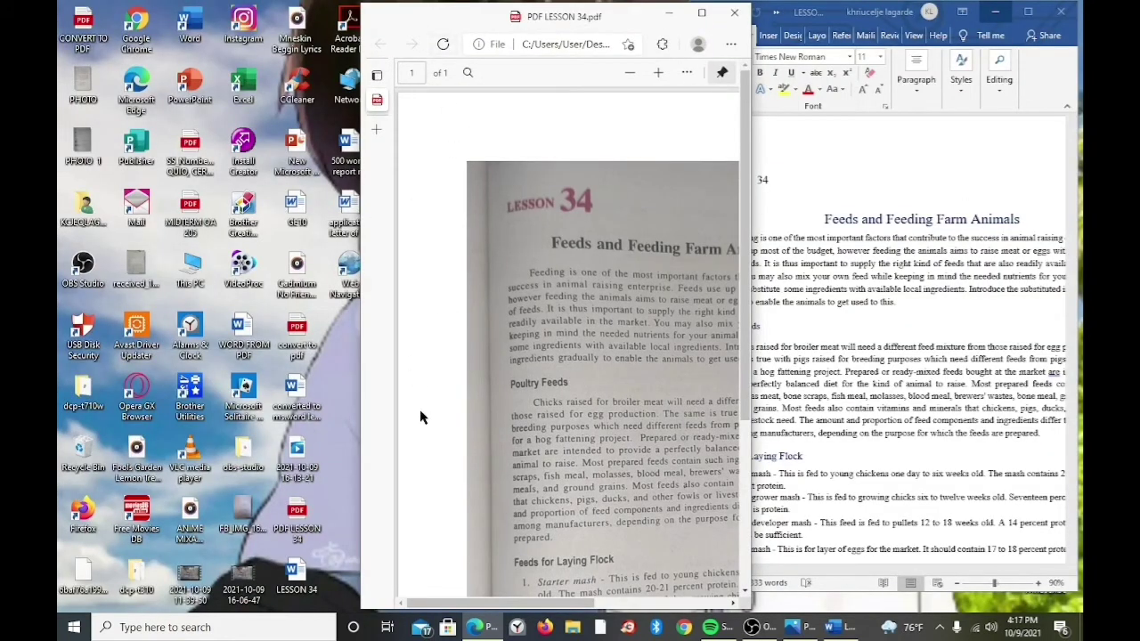
Step: Open PHOTO.jpg in a restored Photos window on the left and zoom in and out
double_click(83, 85)
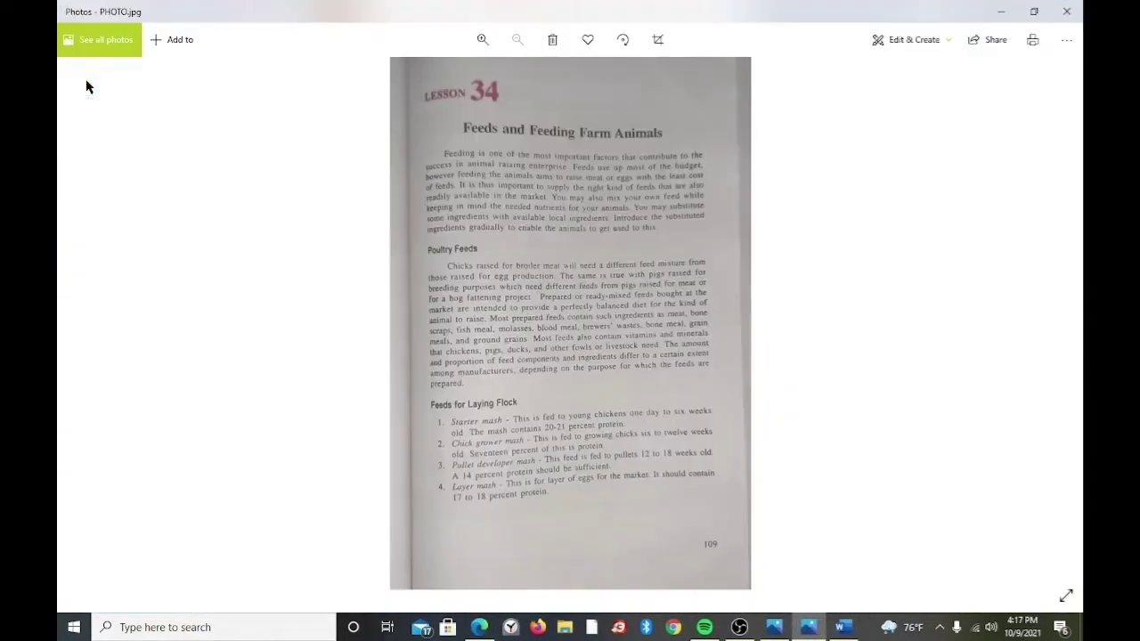
left_click(1033, 11)
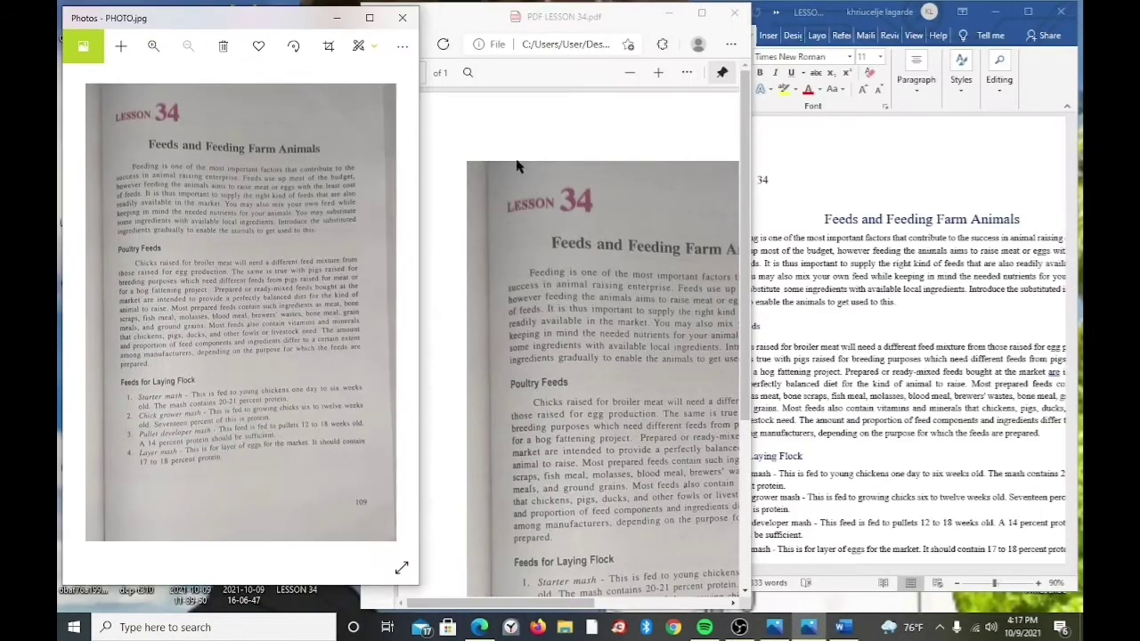
scroll(149, 294, "up", 3)
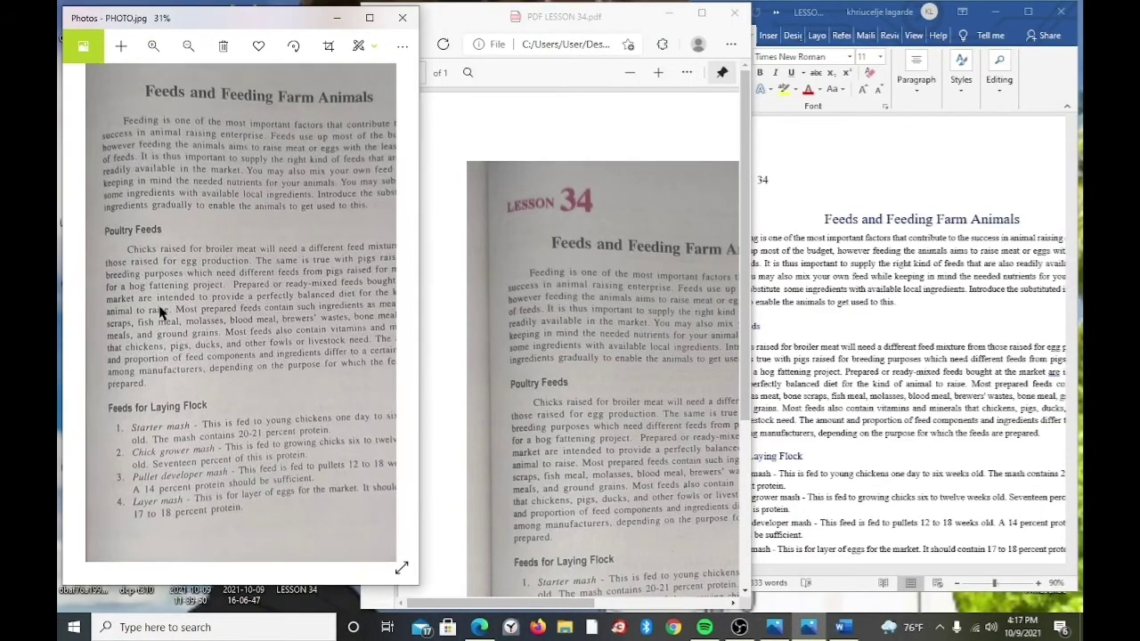
scroll(161, 312, "down", 3)
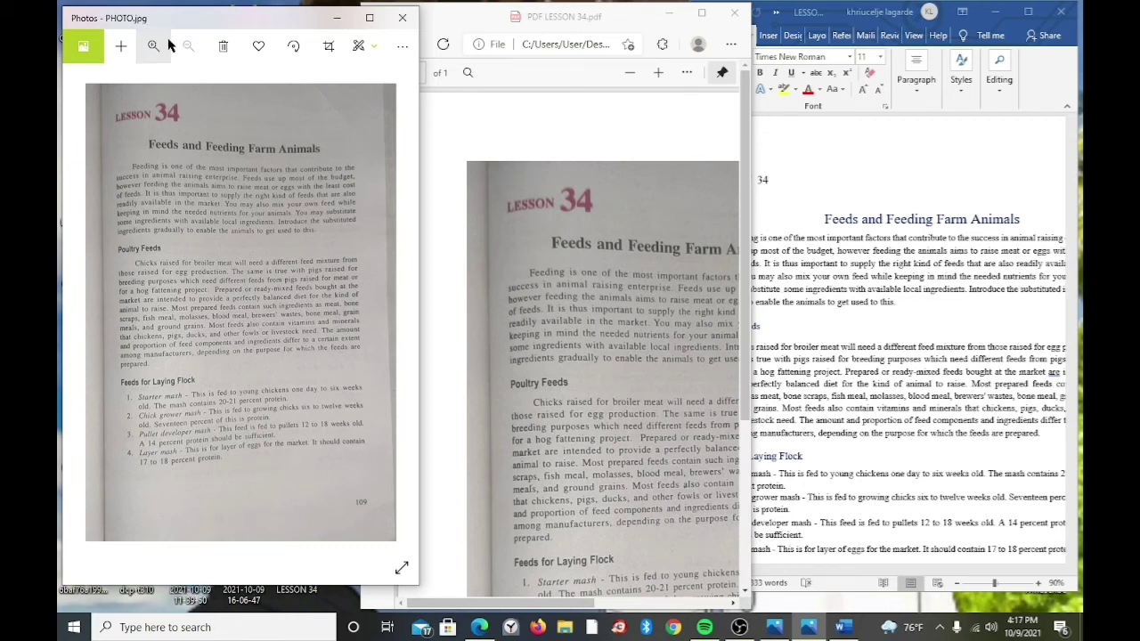
Step: Compare the Word document against the PDF, fitting the whole PDF page in Edge
left_click(604, 155)
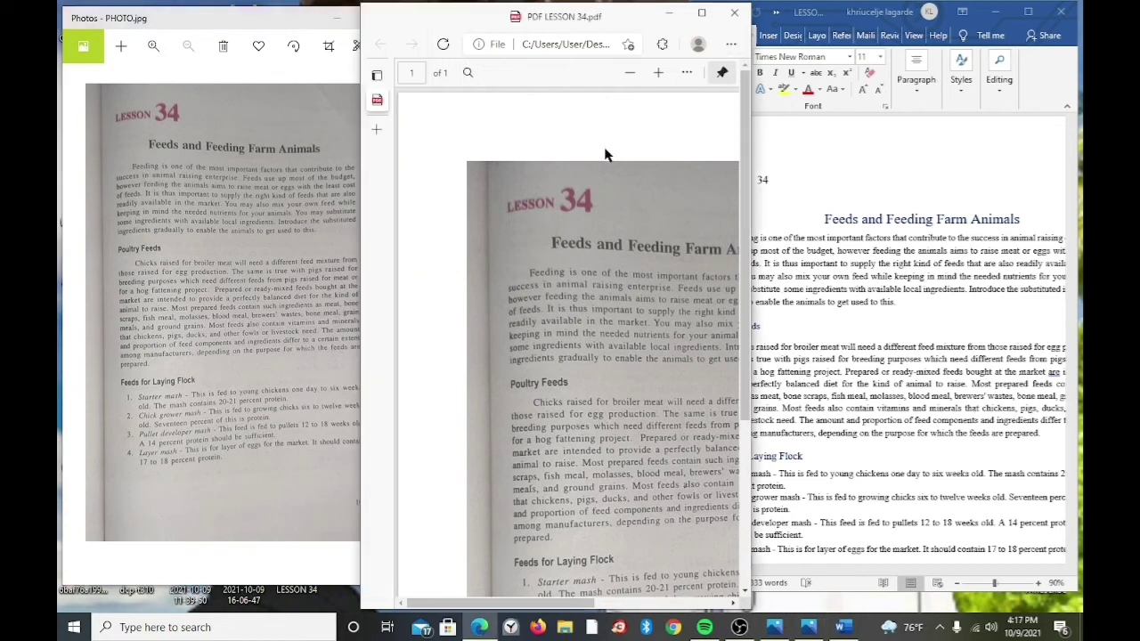
mouse_move(386, 109)
left_click(814, 184)
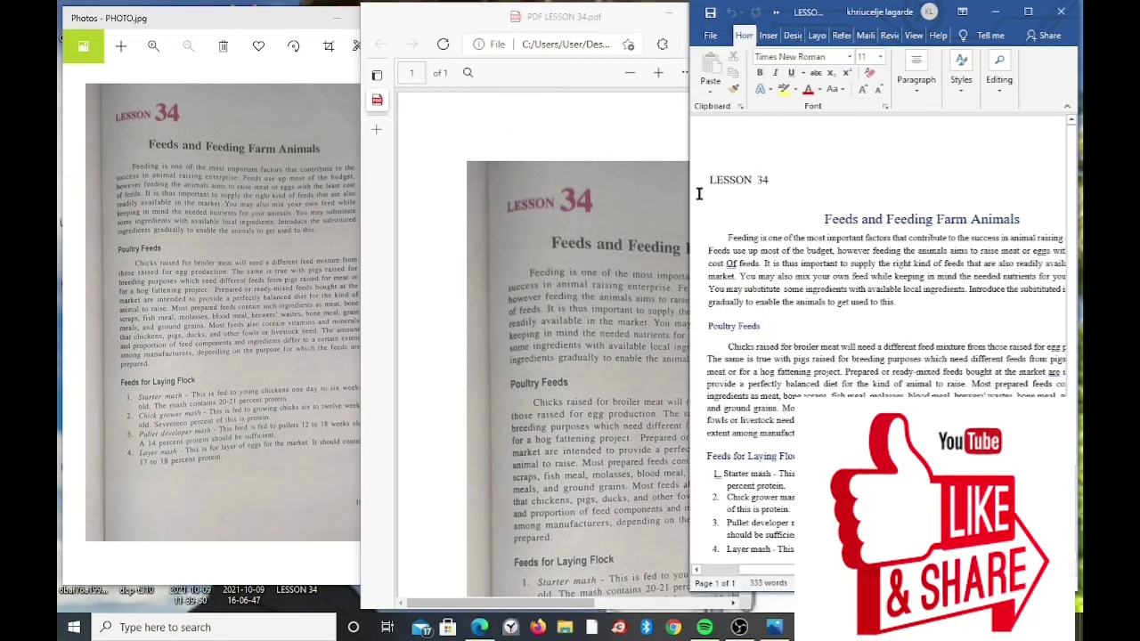
left_click(589, 214)
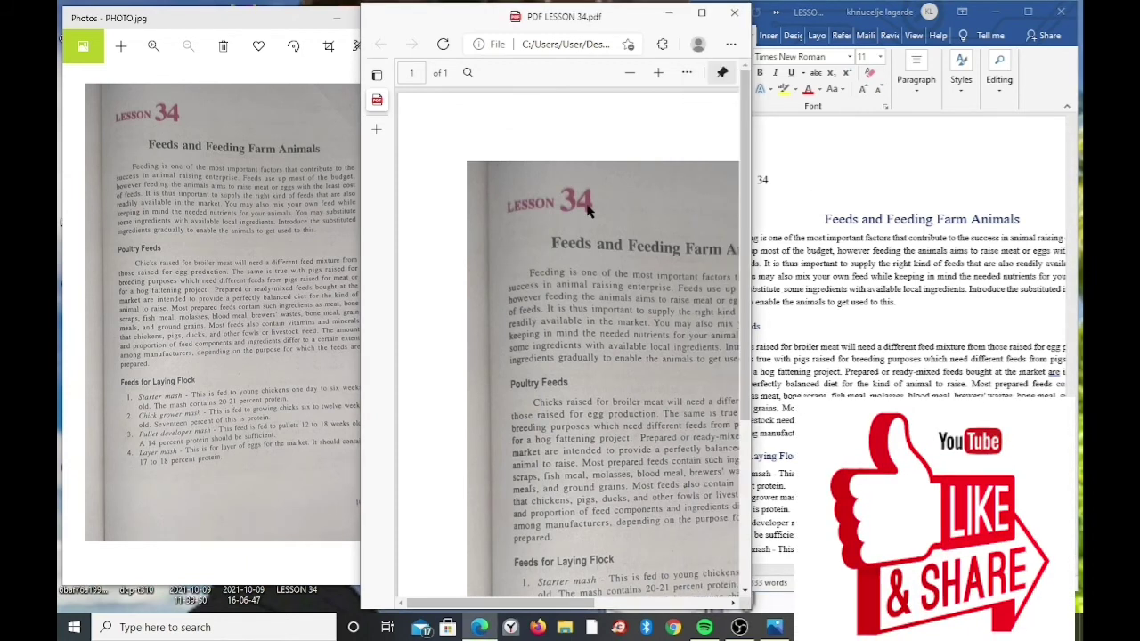
key("ctrl+backslash")
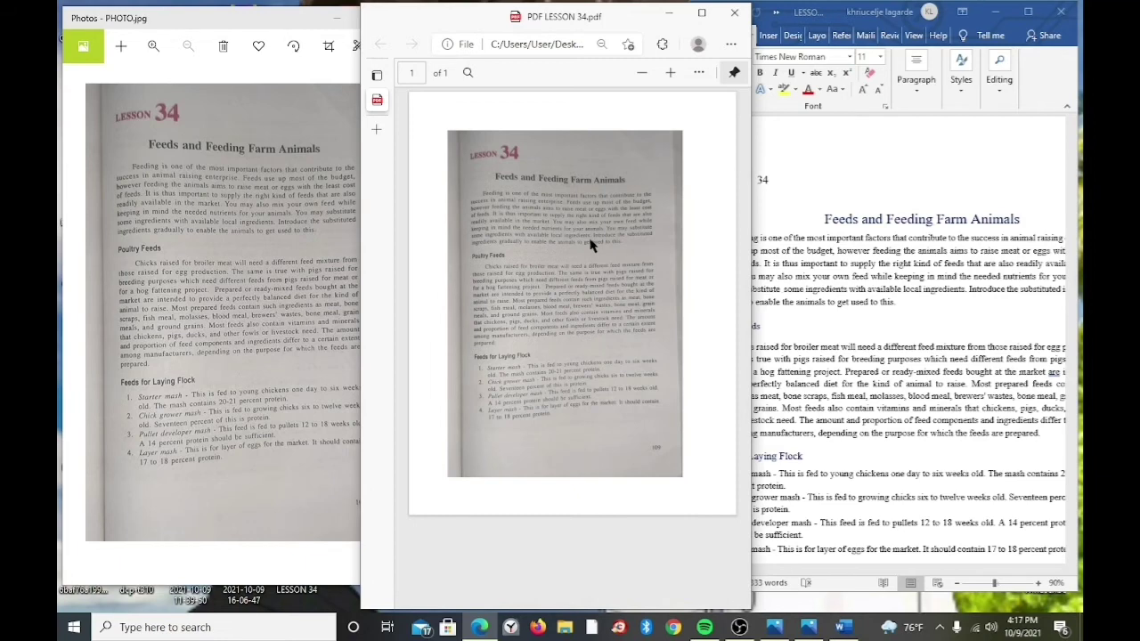
Step: Widen the Word window to show full lines for checking, then narrow it again
left_click(781, 240)
scroll(780, 241, "up", 3, "ctrl")
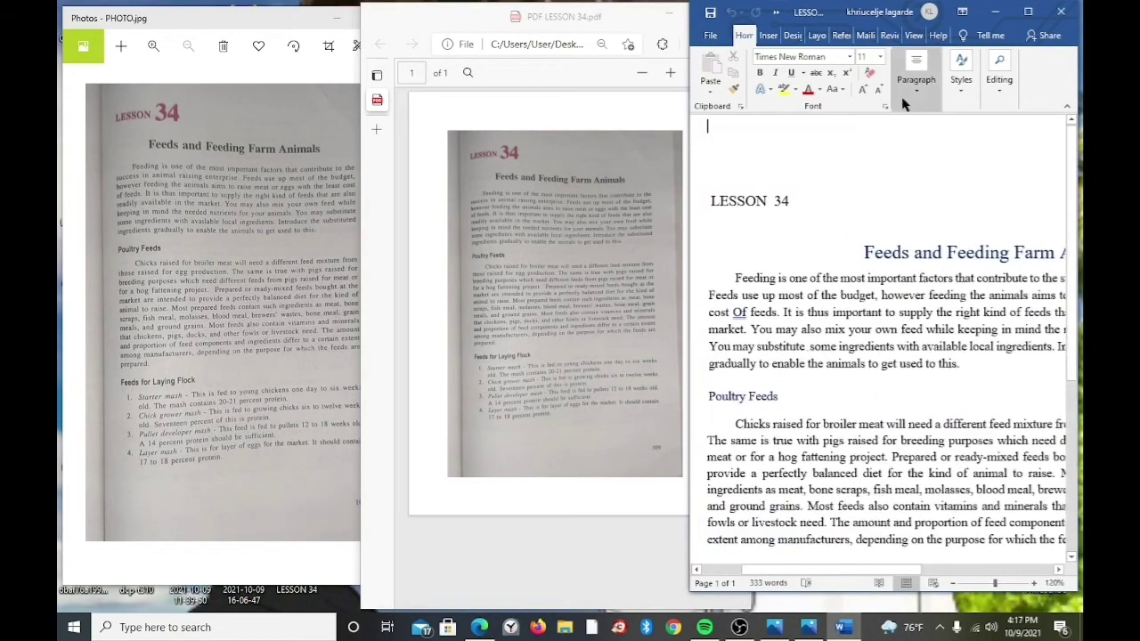
left_click_drag(686, 156, 554, 158)
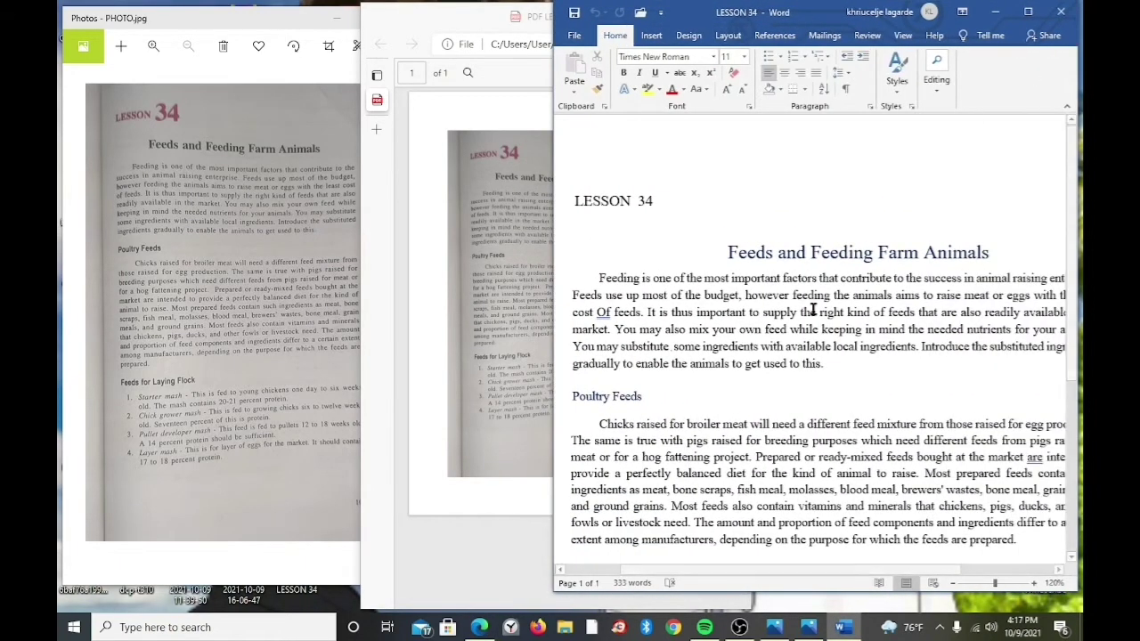
scroll(810, 363, "down", 5)
scroll(809, 364, "up", 4)
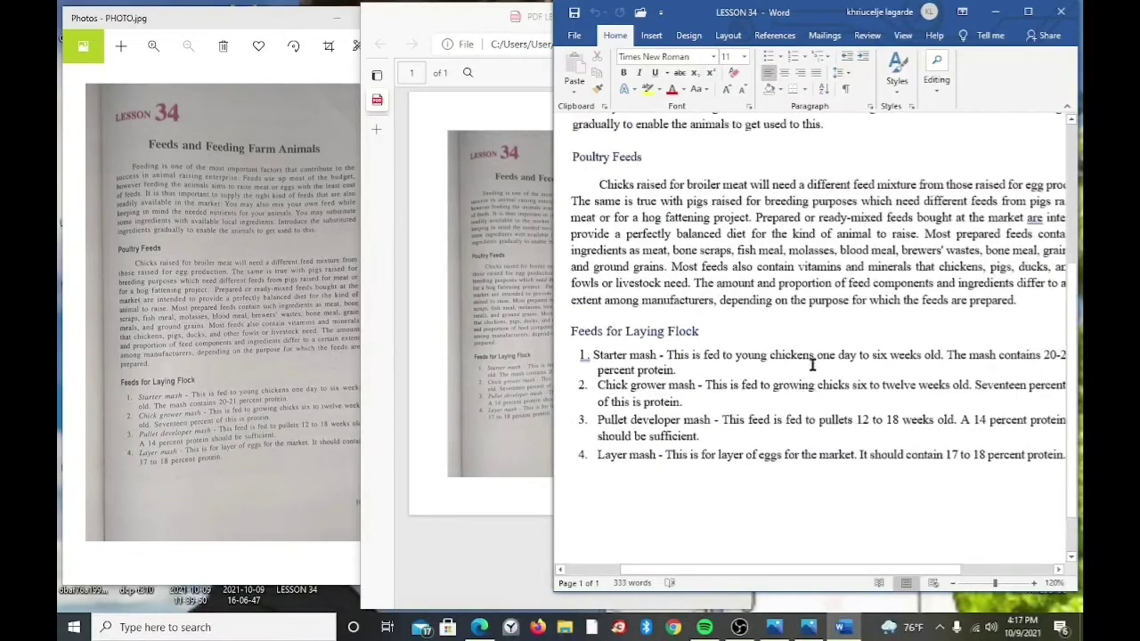
left_click_drag(553, 314, 660, 314)
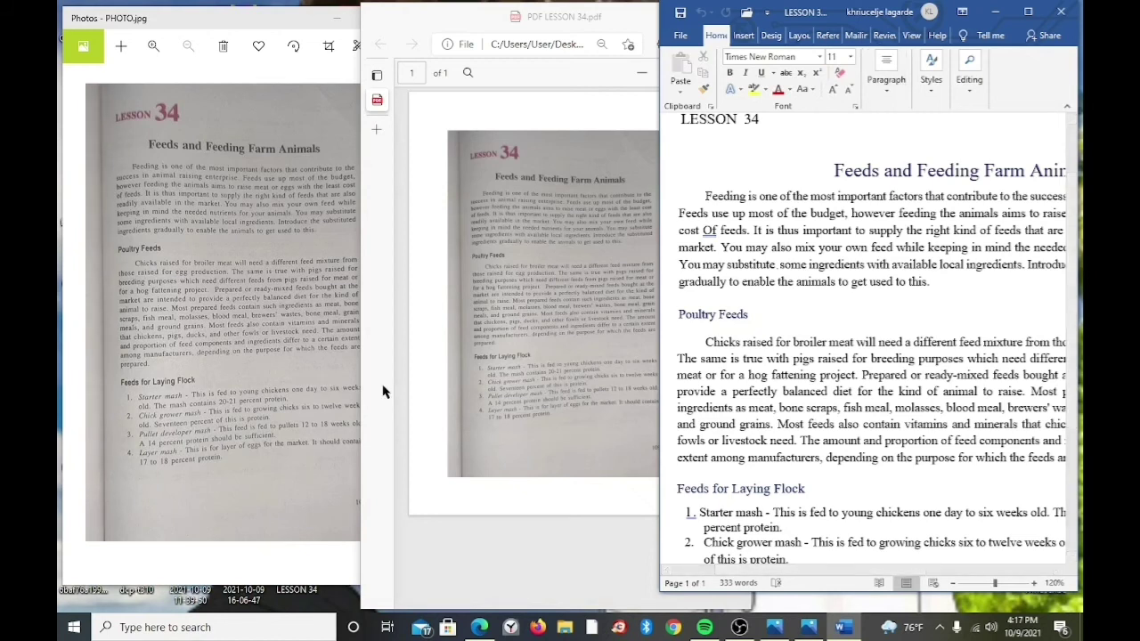
Step: Close the LESSON 34 Word document, the Edge PDF viewer and the photo window
mouse_move(383, 392)
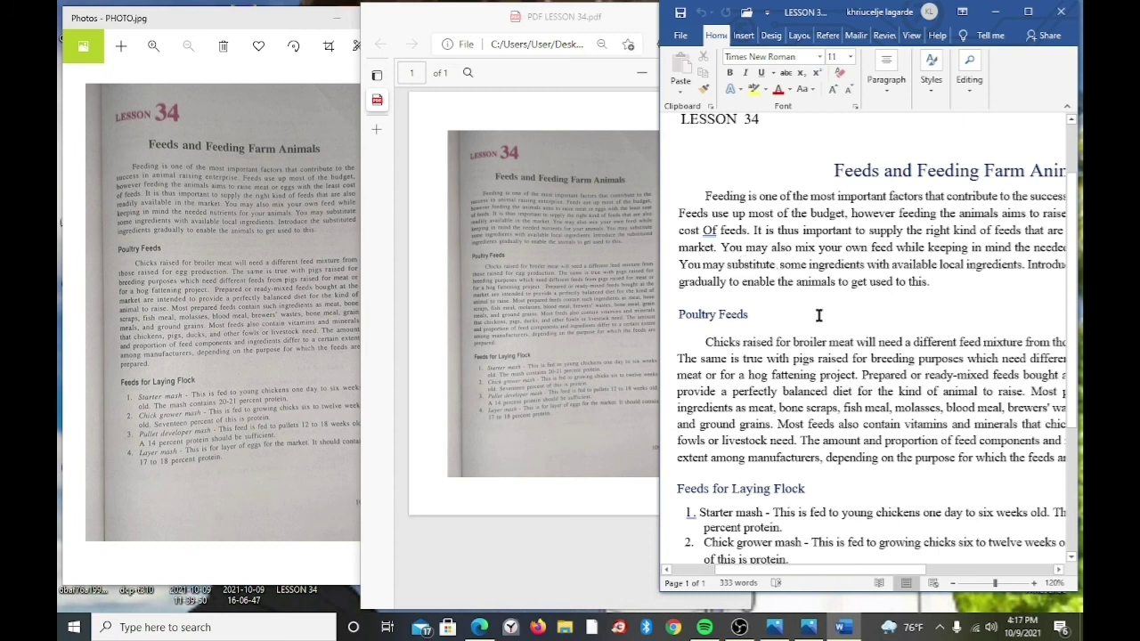
left_click(1061, 11)
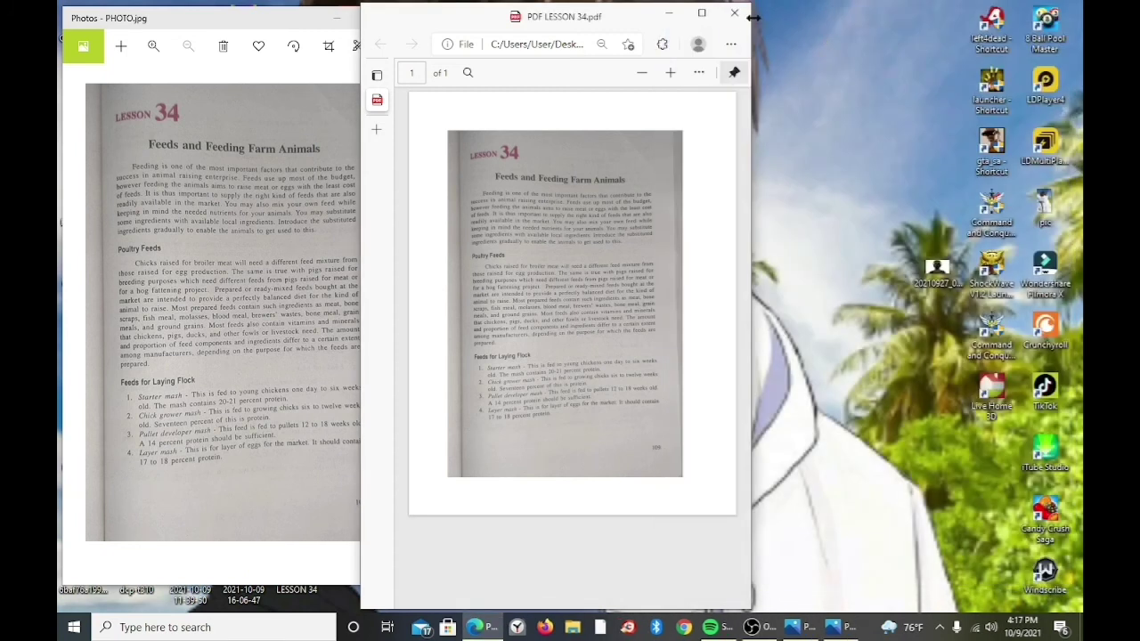
left_click(734, 12)
left_click(404, 16)
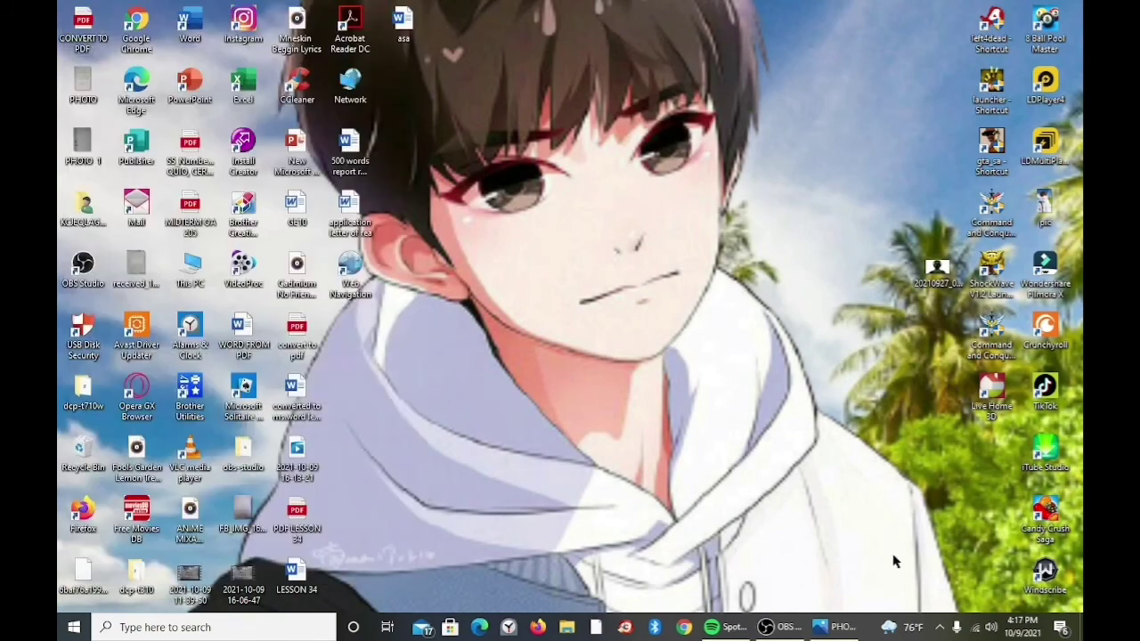
Step: Restore the OBS Studio recording window from the taskbar
left_click(770, 627)
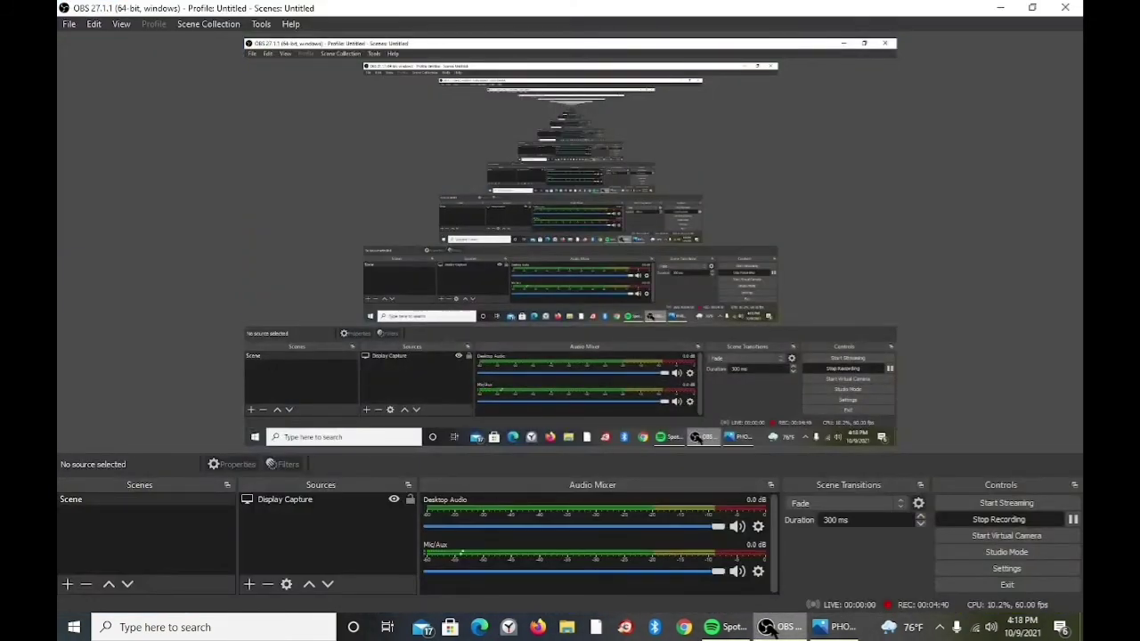